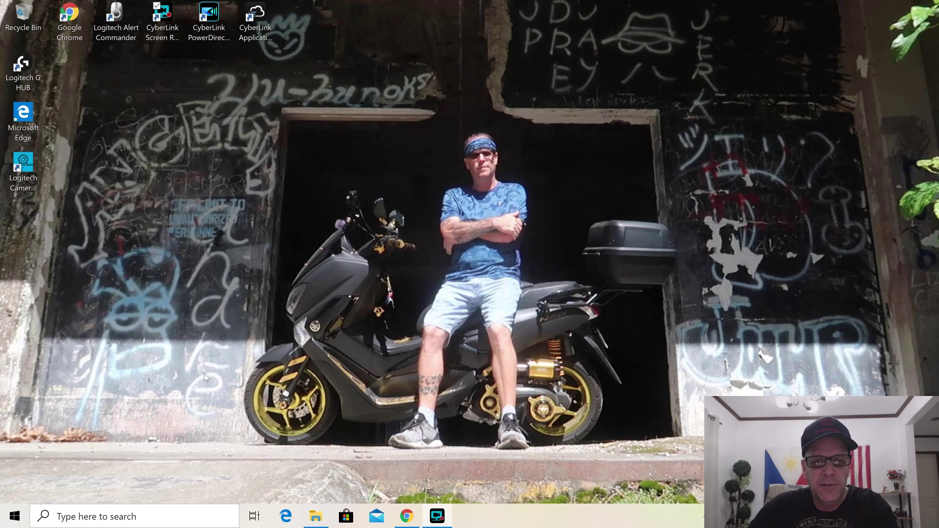
# Switch to Chrome and examine the plans, prices and included features in CyberLink's PowerDirector version comparison
pyautogui.click(408, 518)
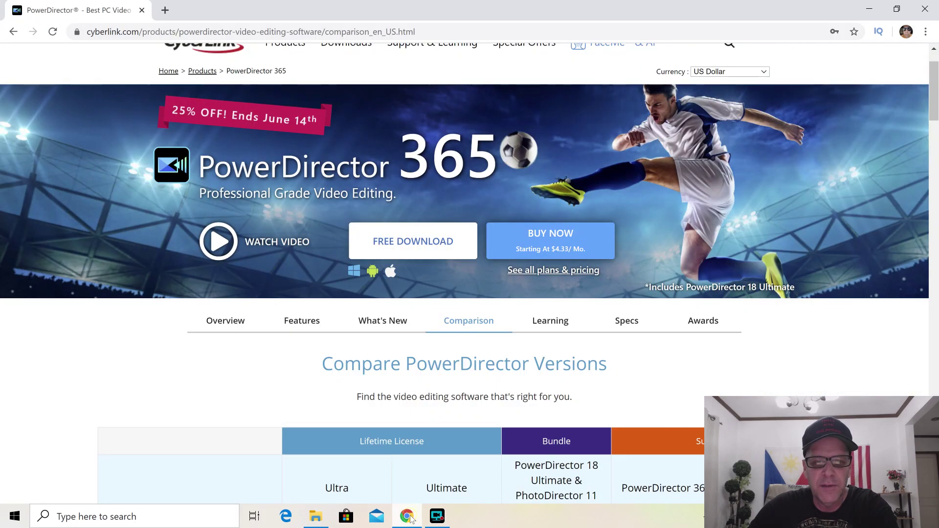
pyautogui.scroll(2, 168, 192)
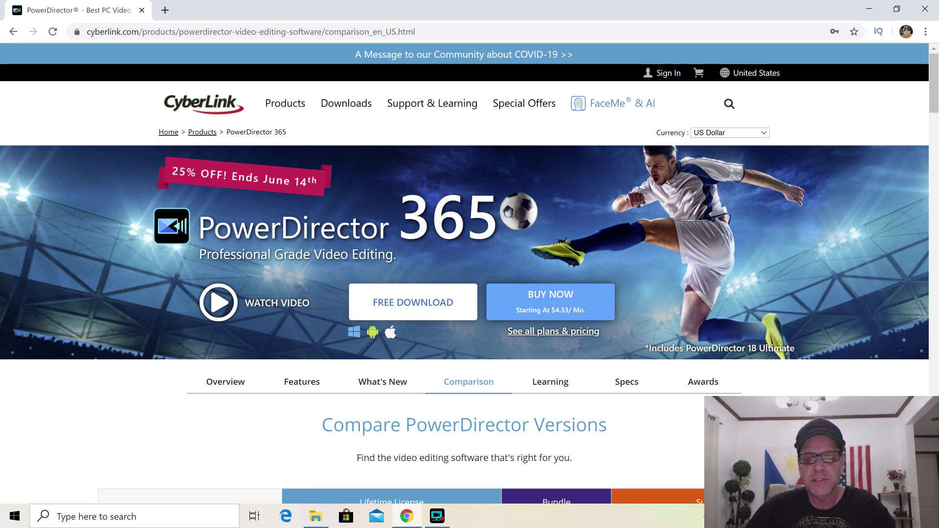
pyautogui.scroll(-5, 452, 238)
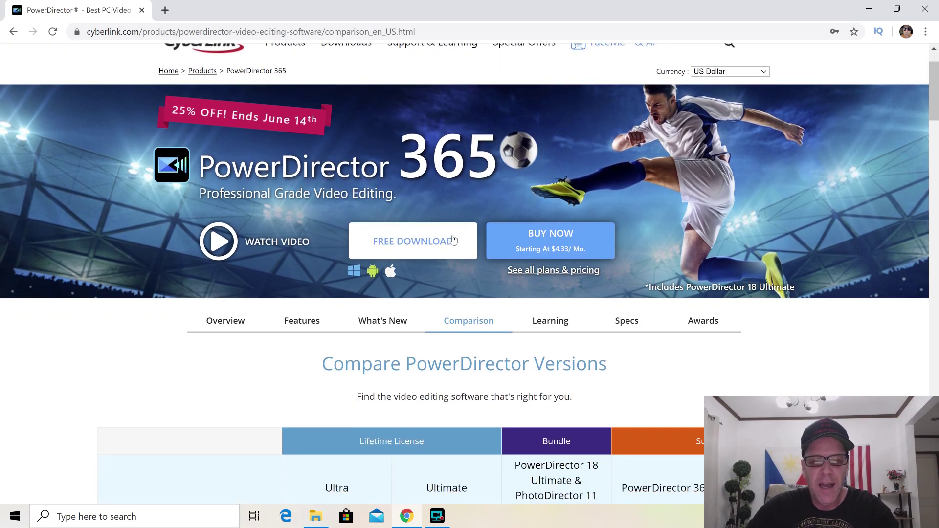
pyautogui.scroll(-1, 452, 238)
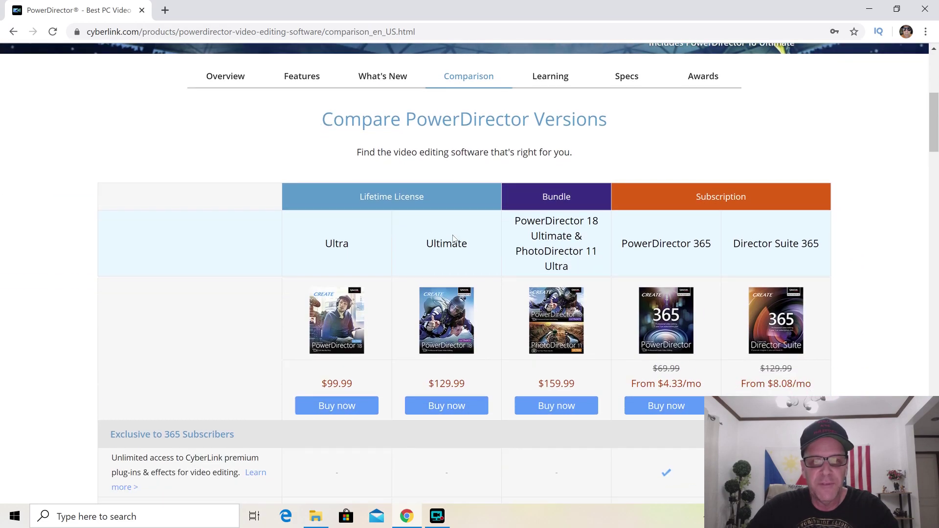
pyautogui.scroll(-1, 453, 237)
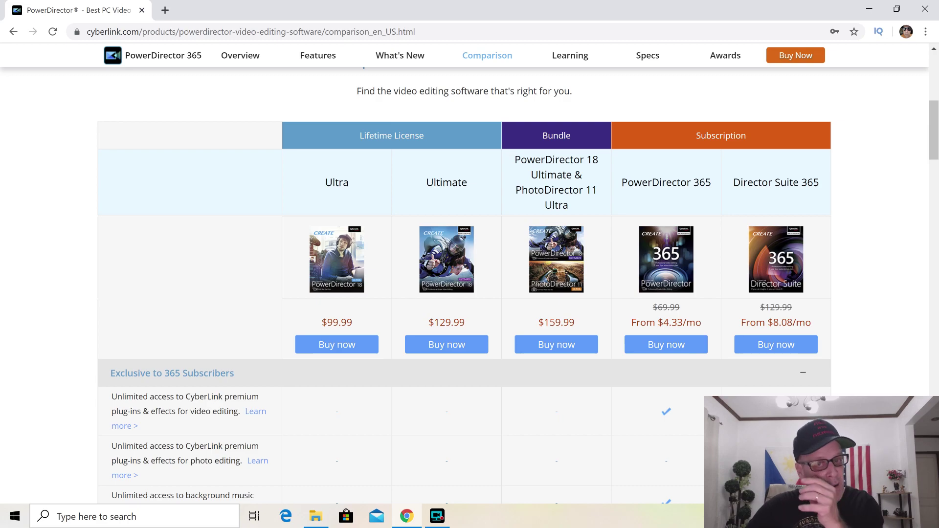
pyautogui.scroll(-2, 464, 293)
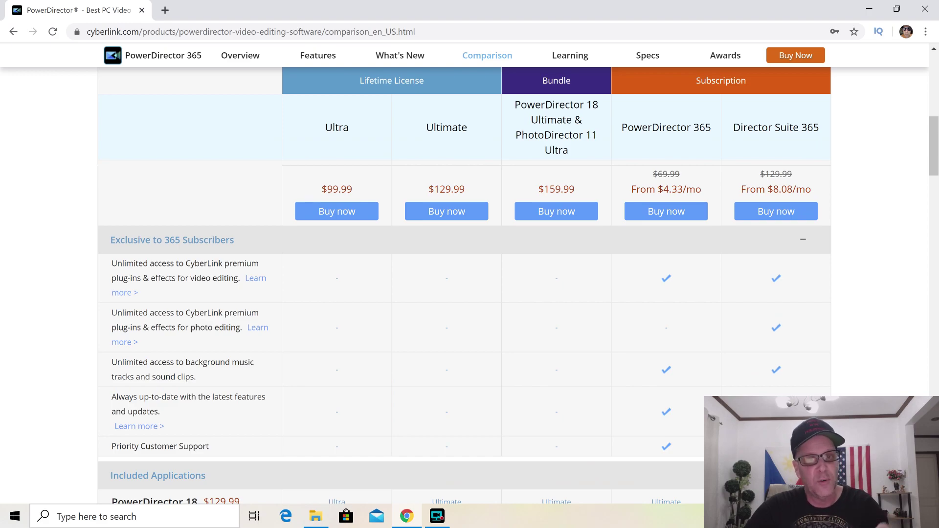
pyautogui.scroll(-1, 464, 293)
pyautogui.scroll(-4, 512, 199)
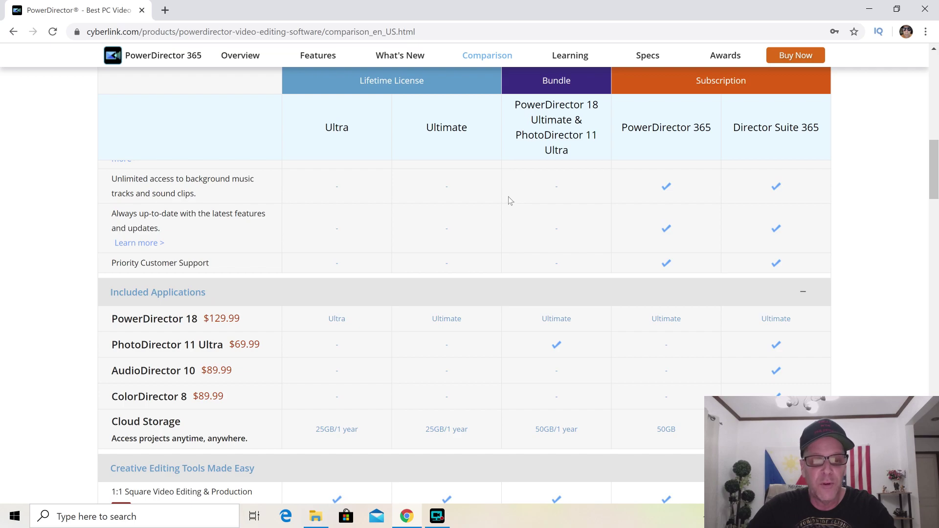
pyautogui.scroll(-7, 483, 195)
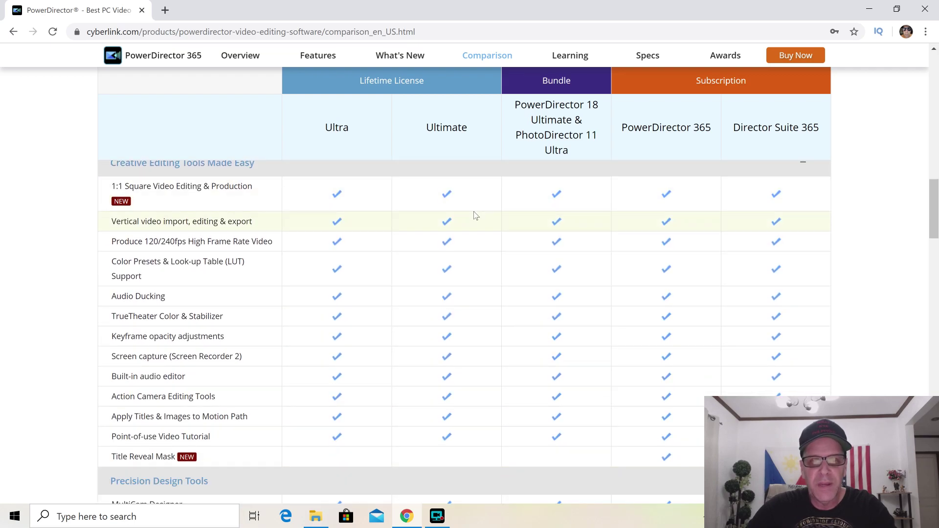
pyautogui.scroll(-3, 452, 219)
pyautogui.scroll(-6, 451, 219)
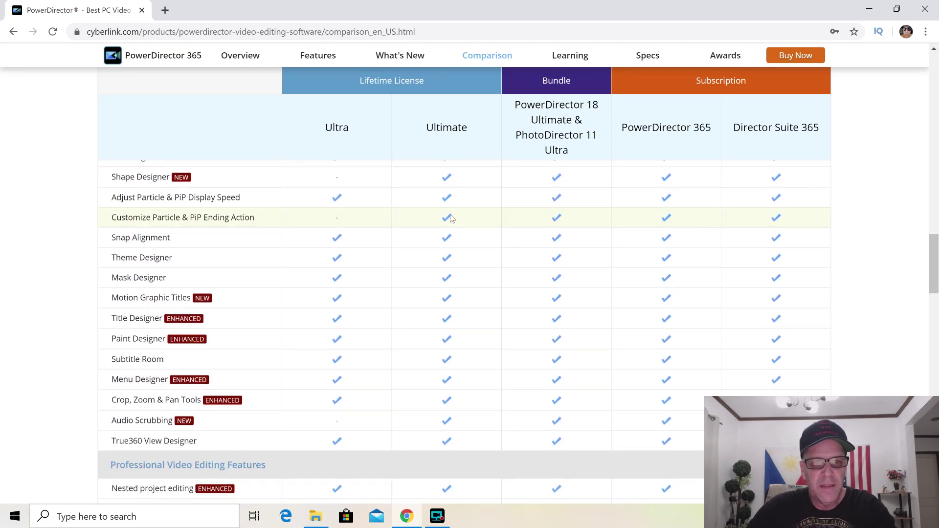
pyautogui.scroll(-3, 451, 218)
pyautogui.scroll(12, 451, 219)
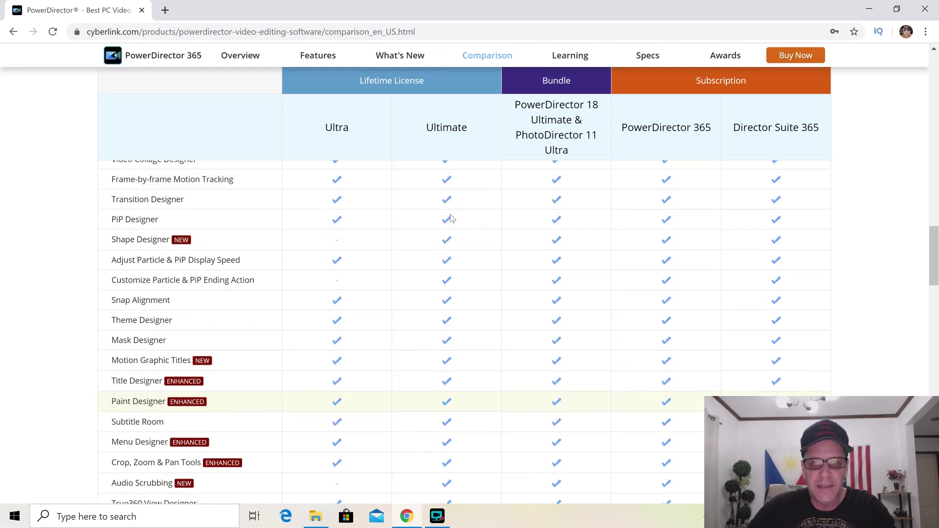
pyautogui.scroll(15, 450, 218)
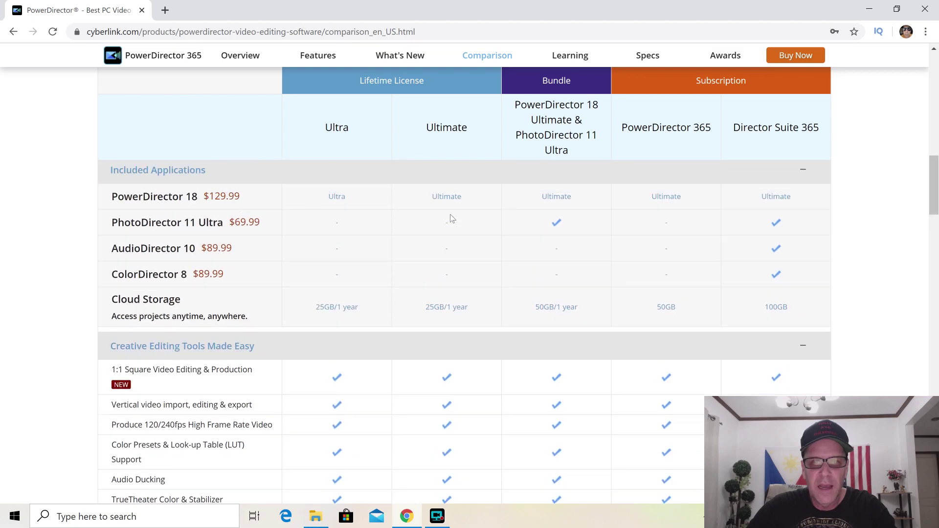
pyautogui.scroll(4, 450, 218)
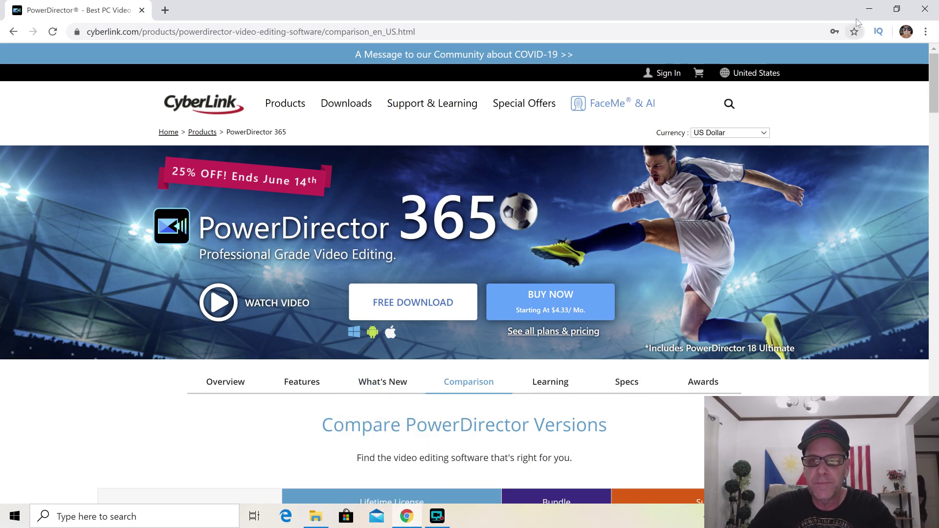
pyautogui.click(869, 9)
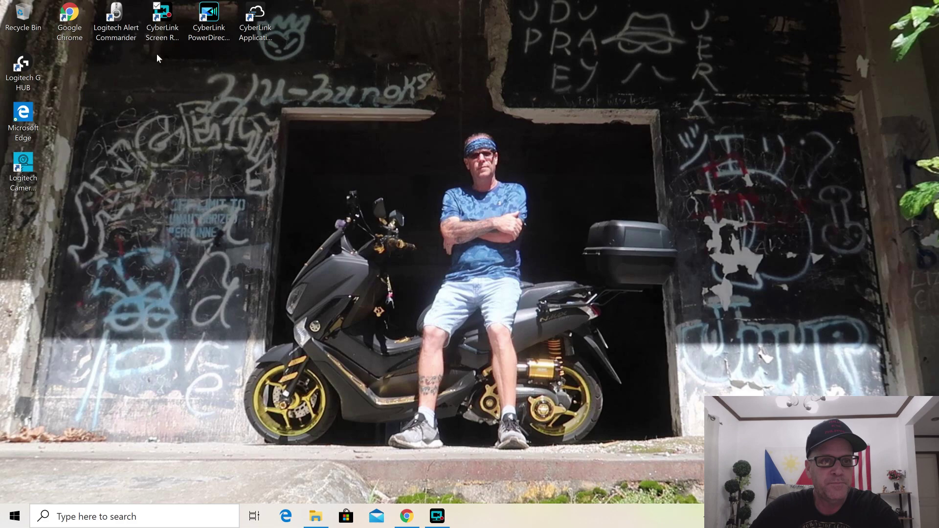
# Launch PowerDirector and remove all the sample audio, video and image files from the media library
pyautogui.doubleClick(209, 22)
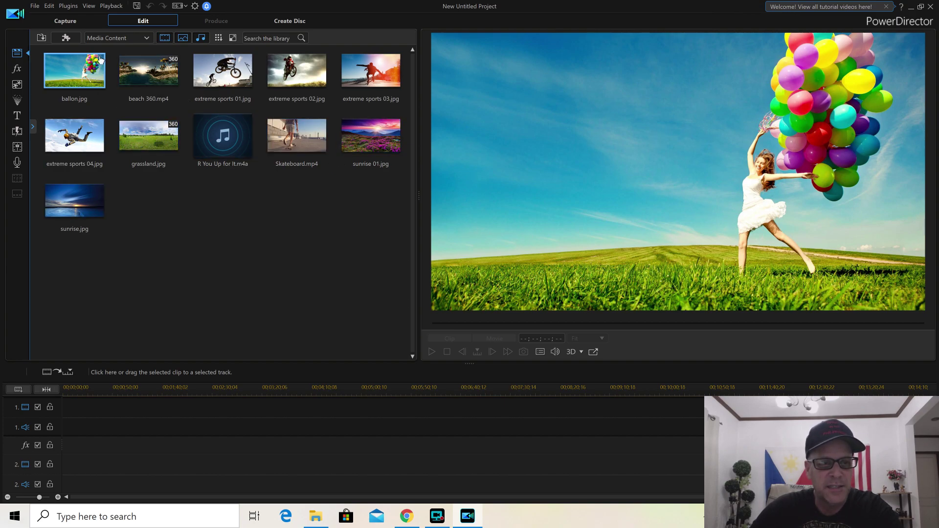
pyautogui.rightClick(210, 133)
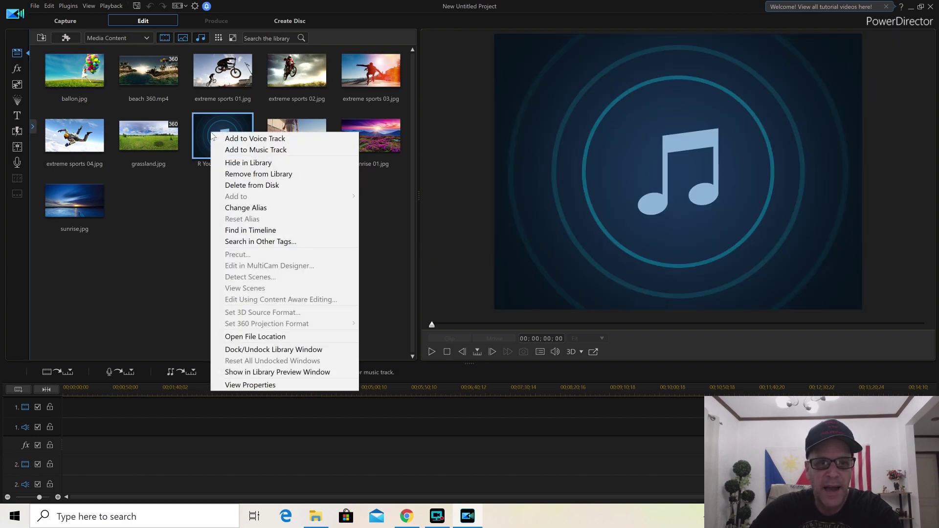
pyautogui.click(275, 178)
pyautogui.moveTo(150, 204); pyautogui.dragTo(391, 75)
pyautogui.rightClick(391, 74)
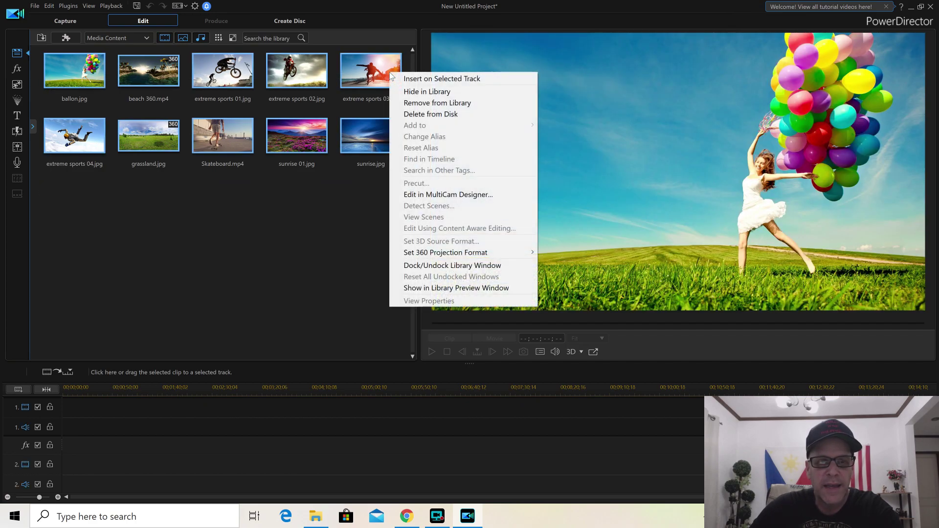
pyautogui.click(414, 103)
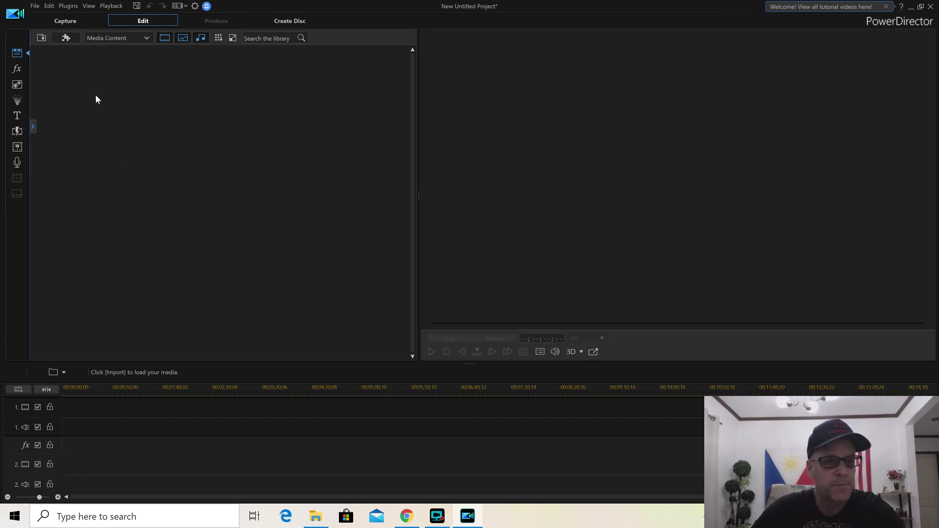
# Import all the video clips from the 2016-01 folder in Videos into the media library
pyautogui.click(42, 39)
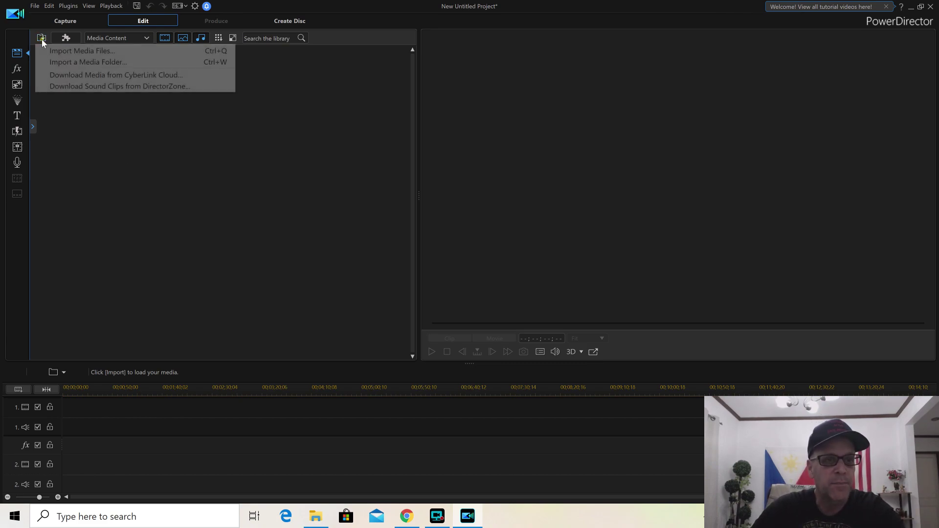
pyautogui.click(65, 54)
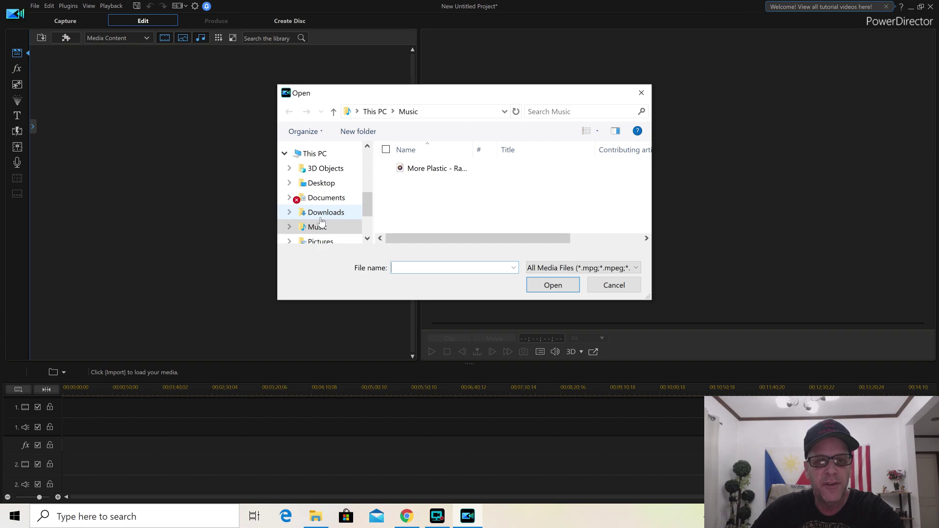
pyautogui.scroll(3, 321, 222)
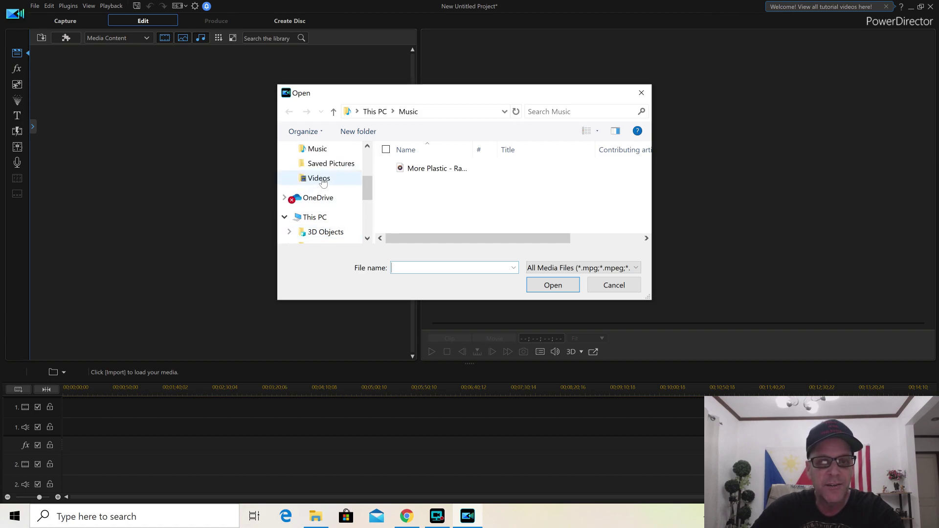
pyautogui.click(320, 180)
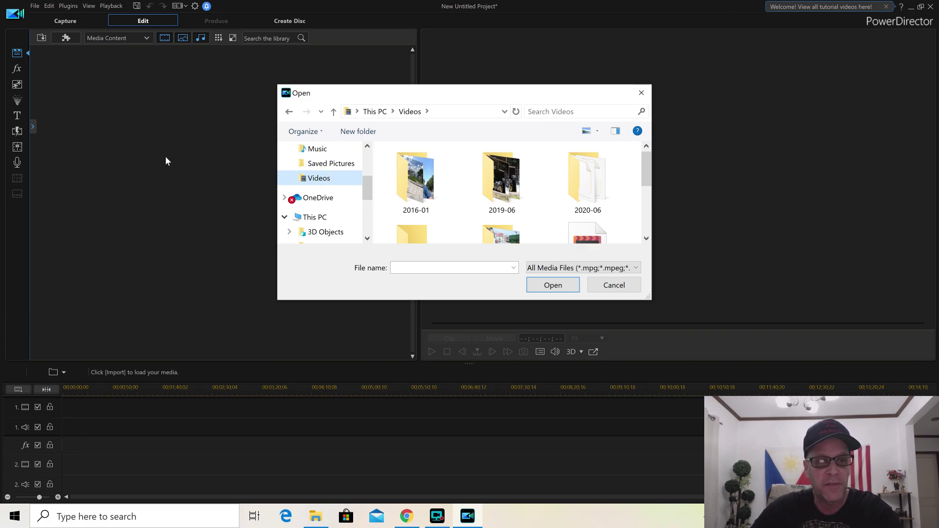
pyautogui.doubleClick(413, 193)
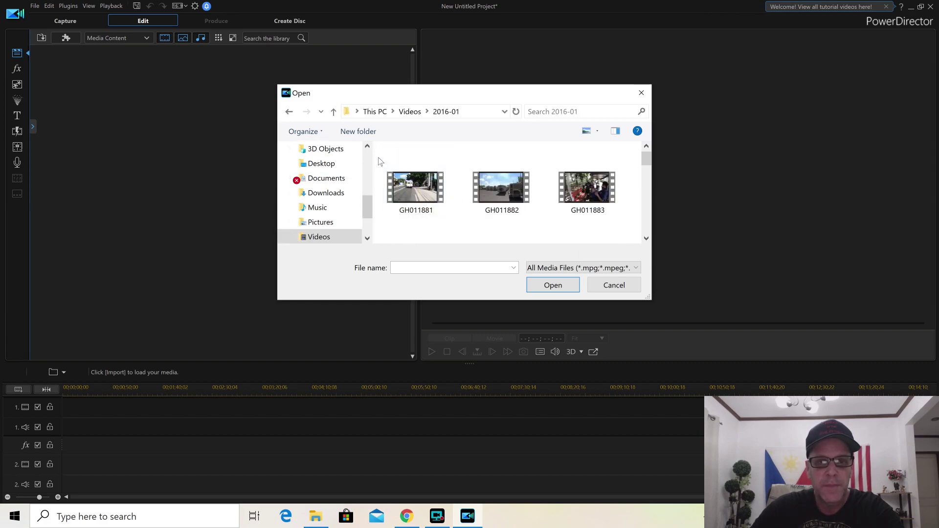
pyautogui.moveTo(378, 160); pyautogui.dragTo(612, 266)
pyautogui.click(541, 285)
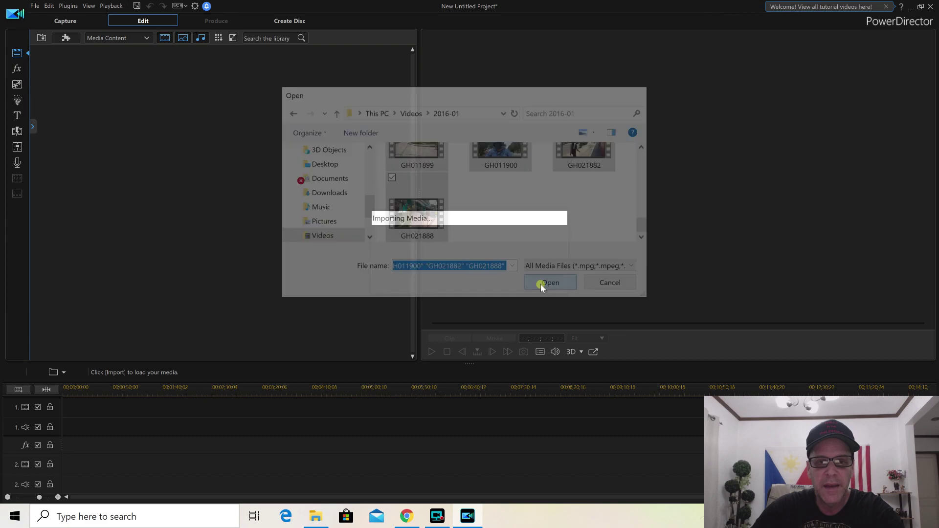
pyautogui.click(566, 304)
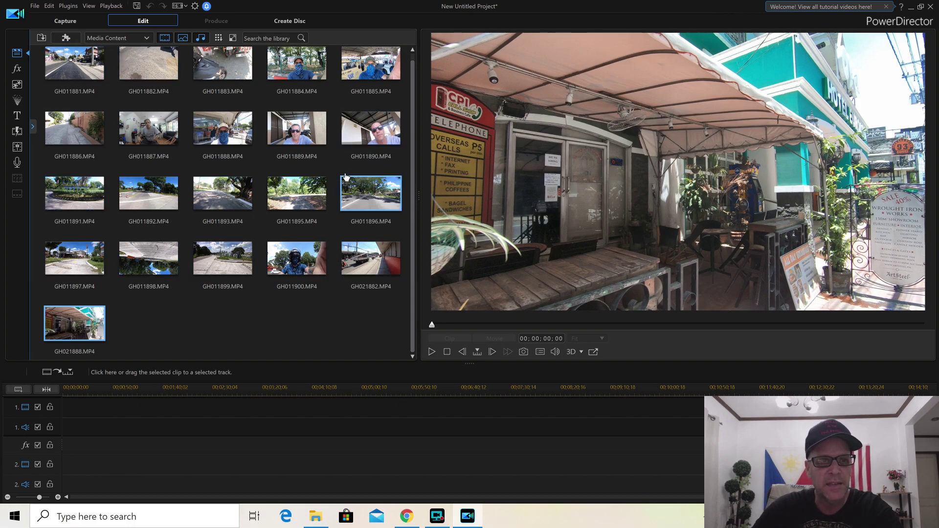
# Import the picture 3 from the Saved Pictures folder into the media library
pyautogui.click(42, 38)
pyautogui.click(54, 48)
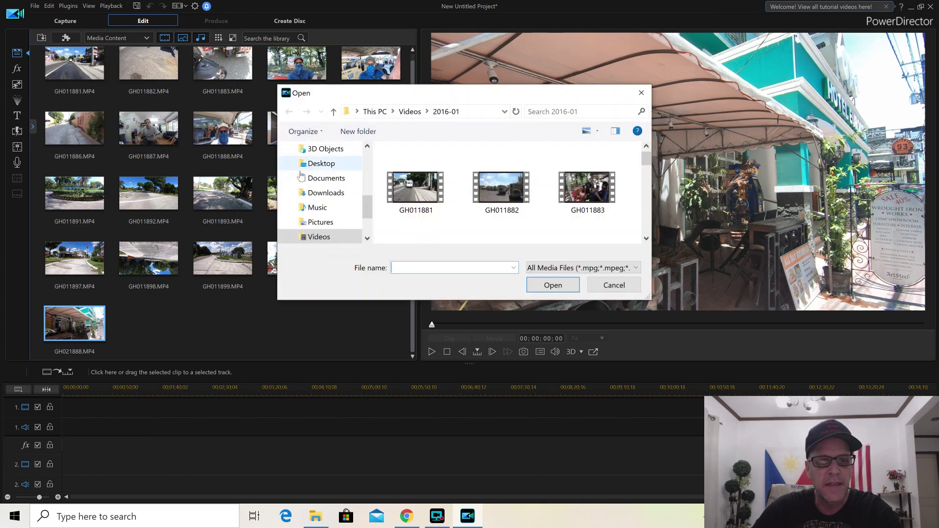
pyautogui.click(336, 237)
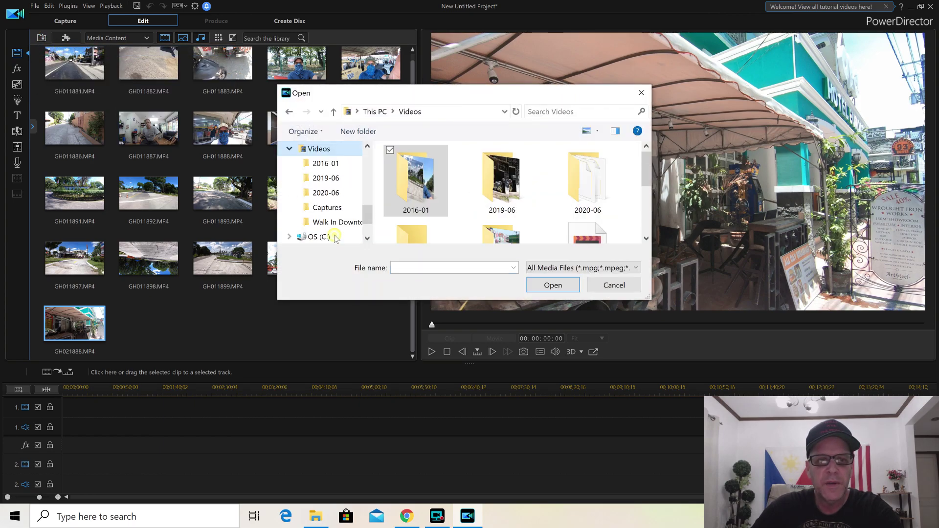
pyautogui.scroll(1, 321, 182)
pyautogui.scroll(4, 322, 181)
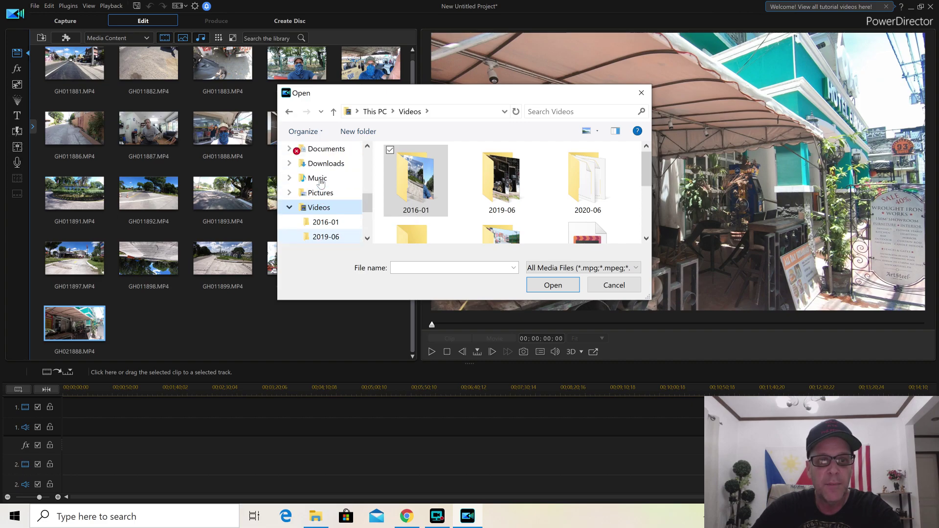
pyautogui.scroll(1, 321, 184)
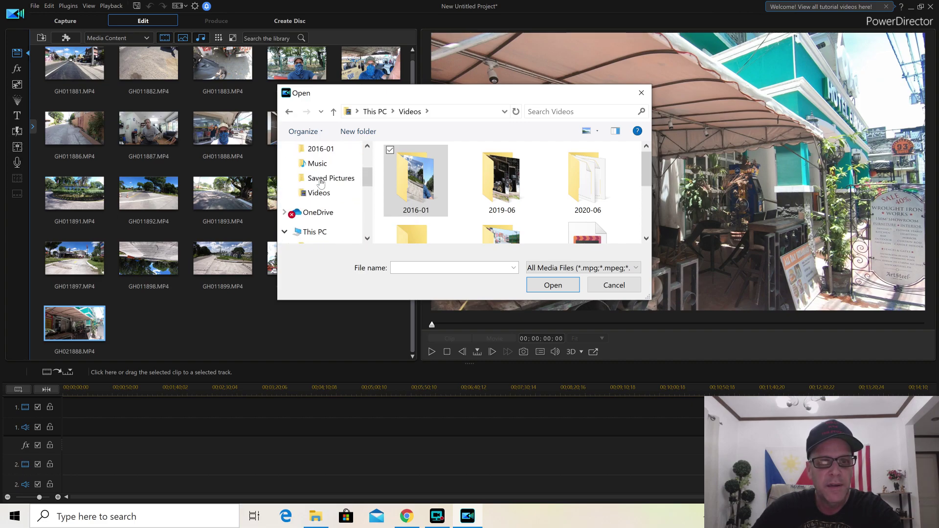
pyautogui.scroll(3, 323, 182)
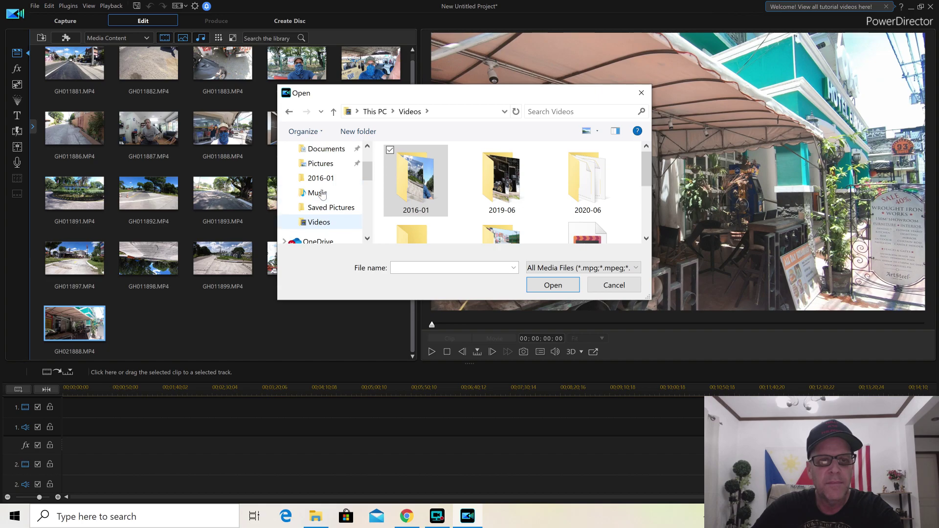
pyautogui.click(320, 178)
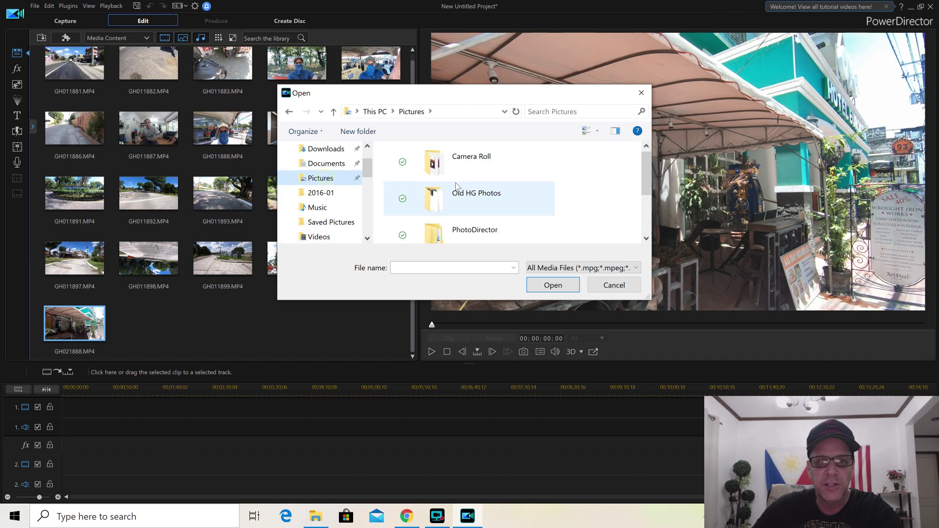
pyautogui.scroll(-1, 520, 187)
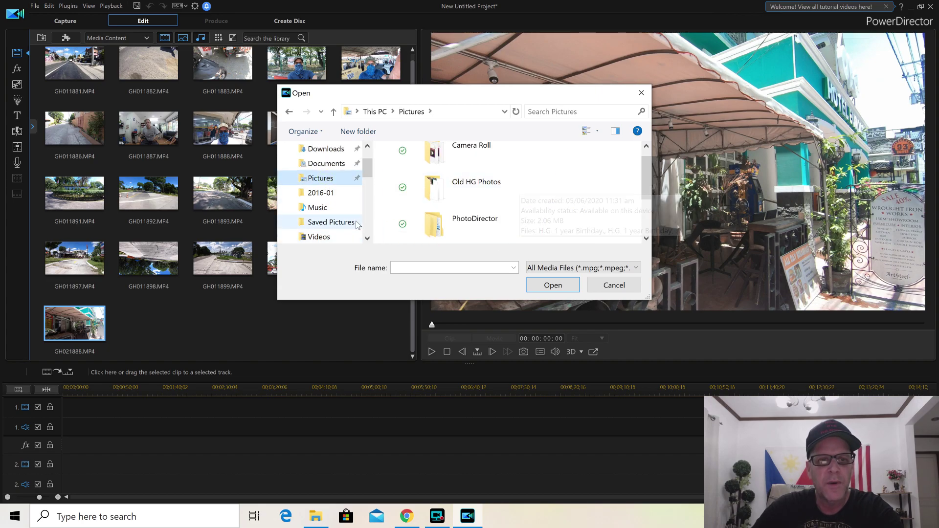
pyautogui.click(319, 237)
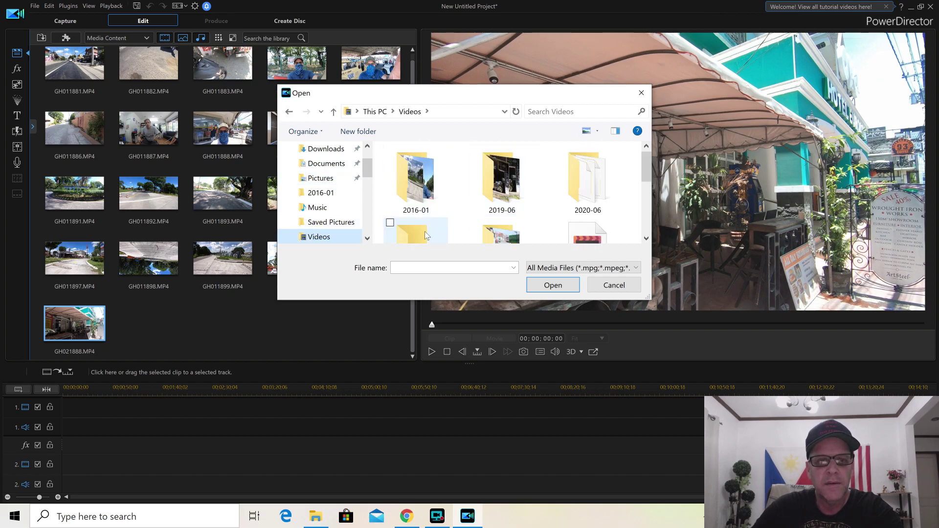
pyautogui.scroll(-3, 493, 205)
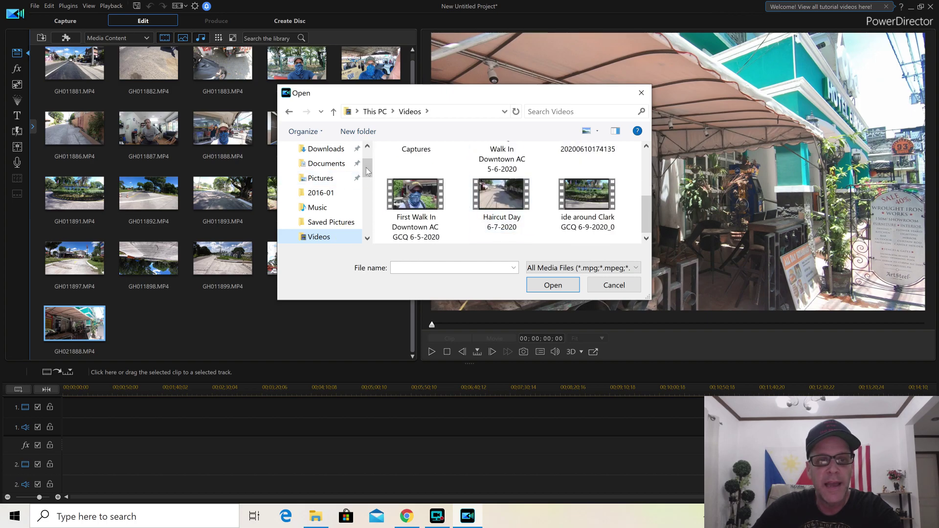
pyautogui.moveTo(366, 168); pyautogui.dragTo(363, 237)
pyautogui.moveTo(366, 221); pyautogui.dragTo(366, 176)
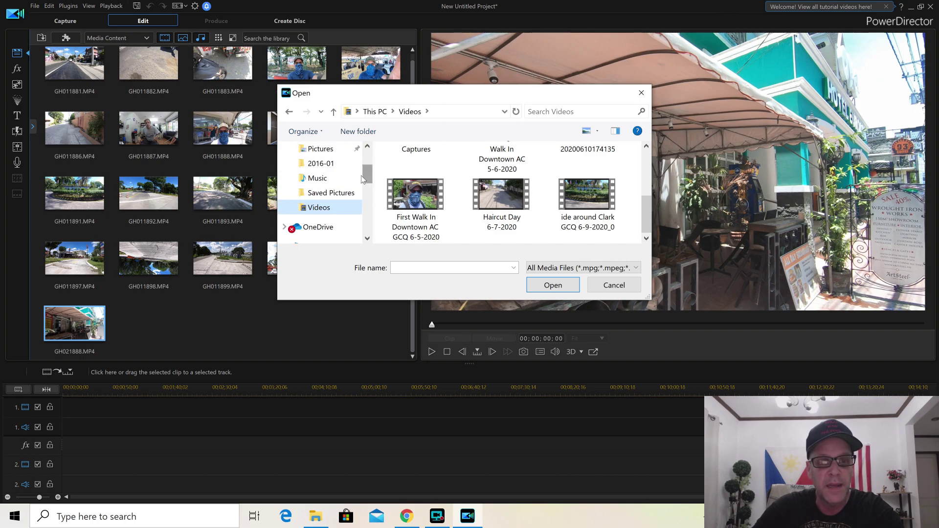
pyautogui.click(335, 195)
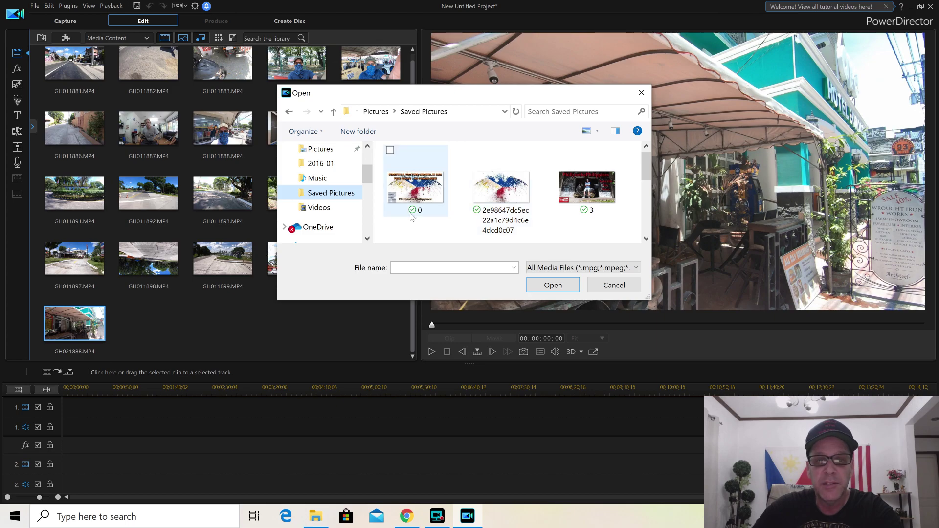
pyautogui.doubleClick(590, 189)
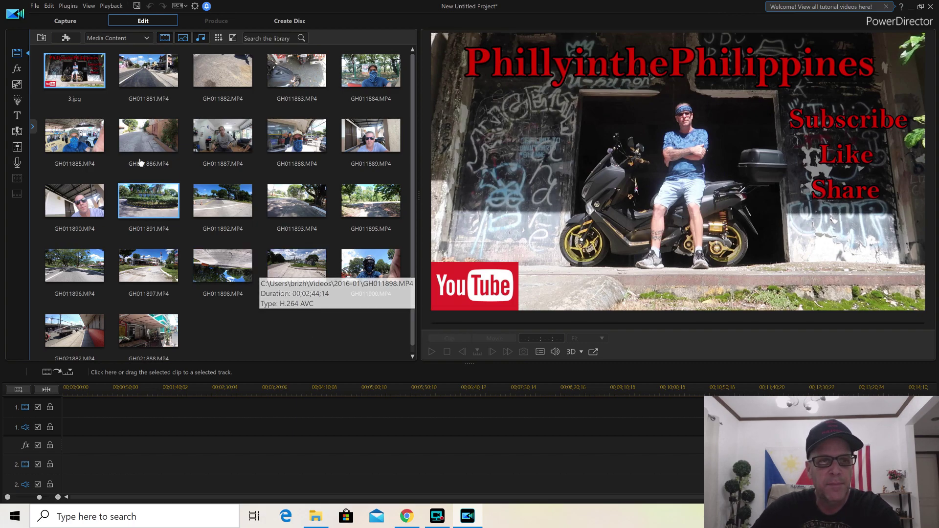
# Import the More Plastic - Razor audio file from the Music folder into the media library
pyautogui.click(42, 37)
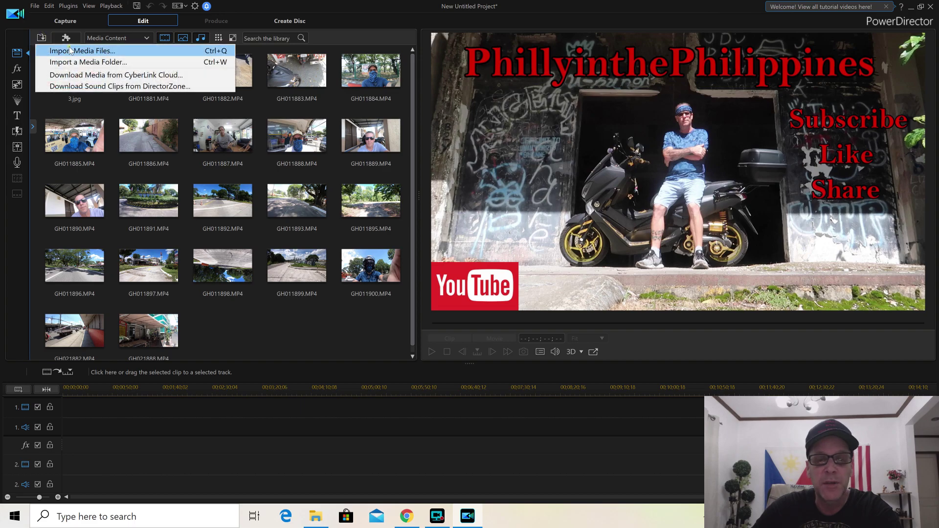
pyautogui.click(70, 49)
pyautogui.click(318, 208)
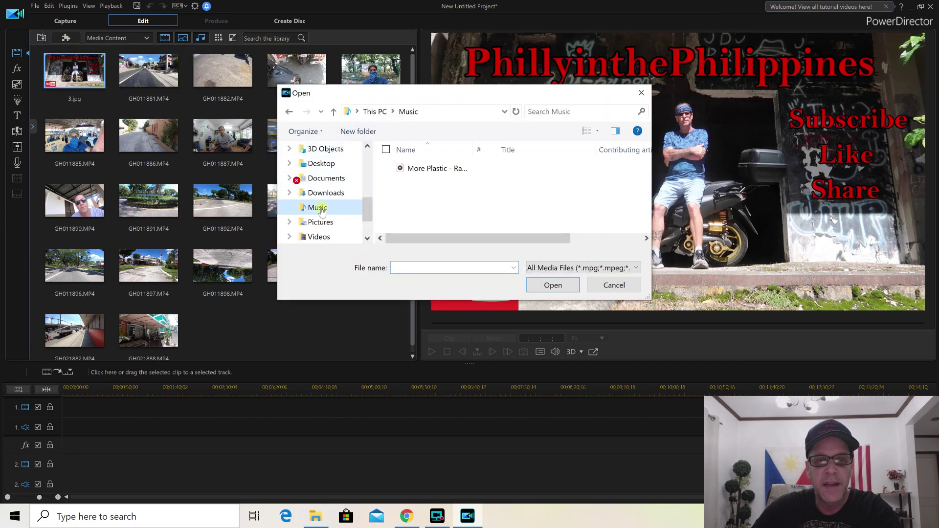
pyautogui.doubleClick(426, 171)
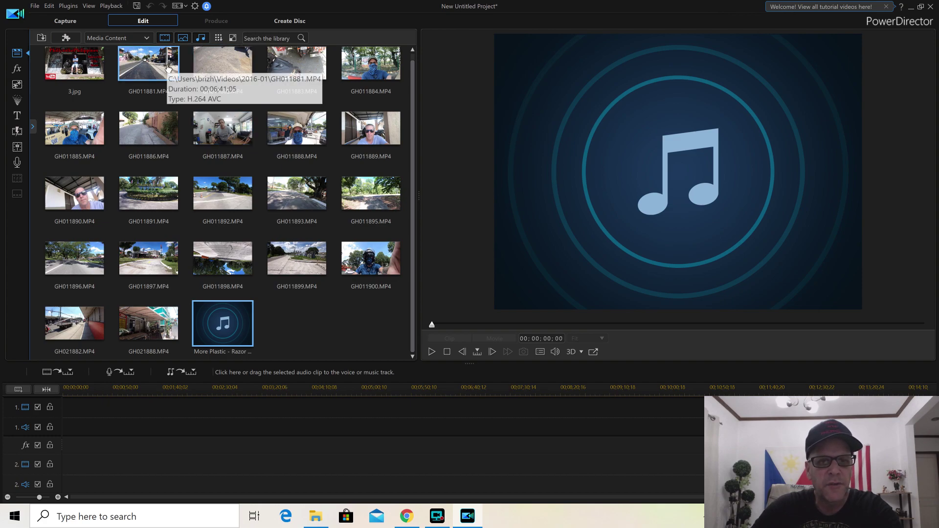
# Build the opening of track 1 from GH011881.MP4 with 3.jpg crossfaded in at its start, and play it back briefly
pyautogui.moveTo(167, 64); pyautogui.dragTo(54, 424)
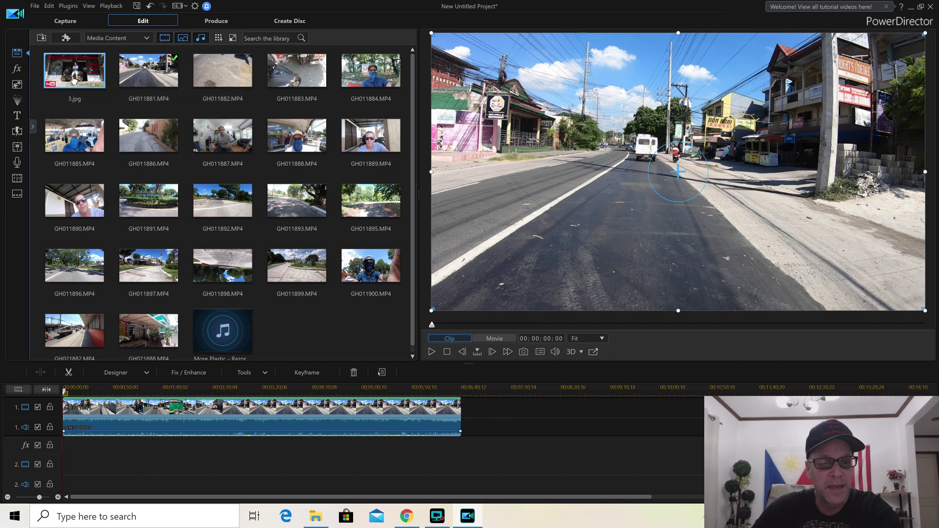
pyautogui.moveTo(73, 80); pyautogui.dragTo(61, 407)
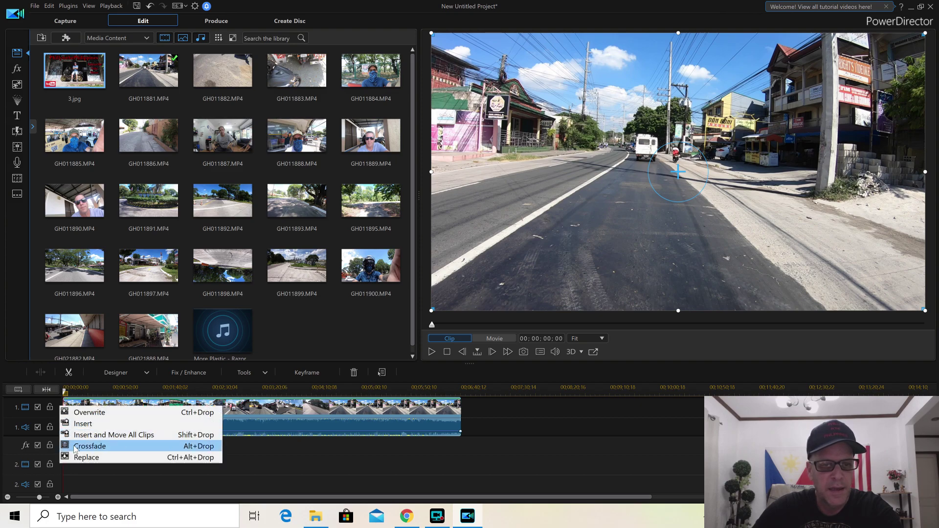
pyautogui.click(74, 447)
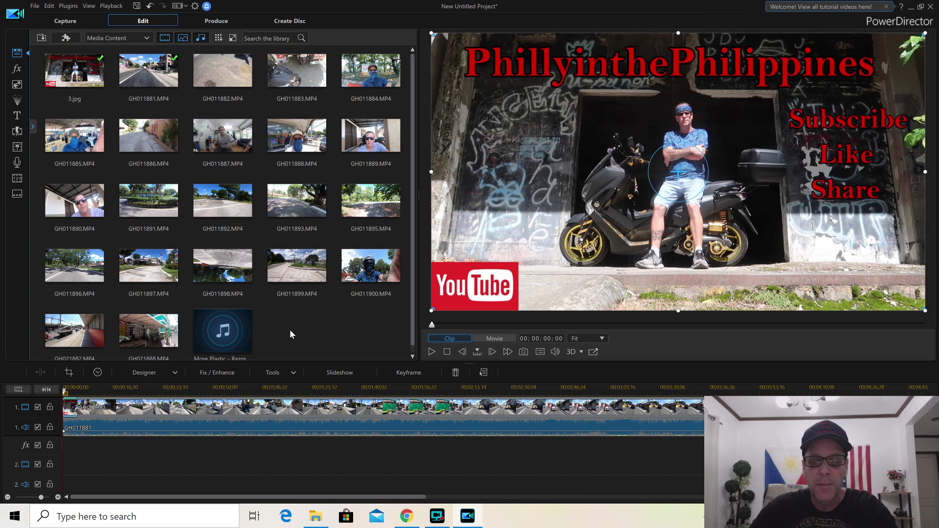
pyautogui.click(430, 352)
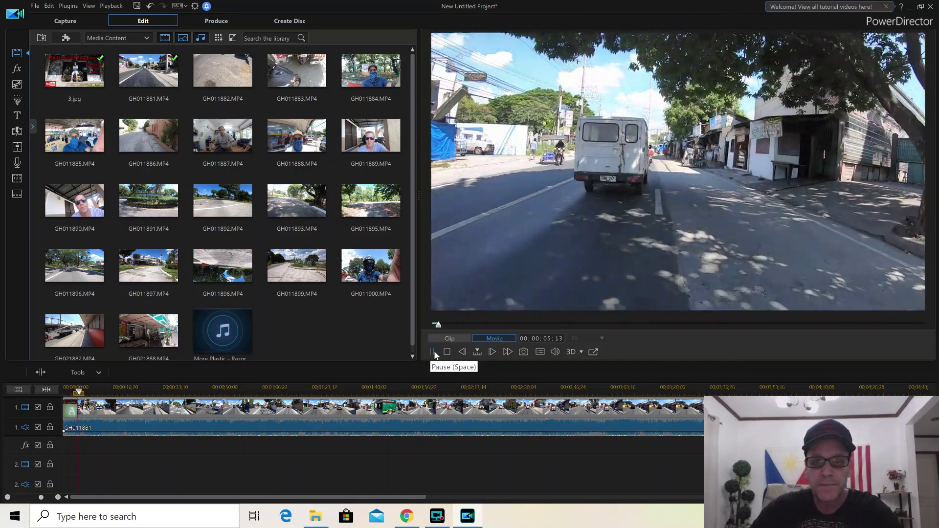
pyautogui.click(434, 352)
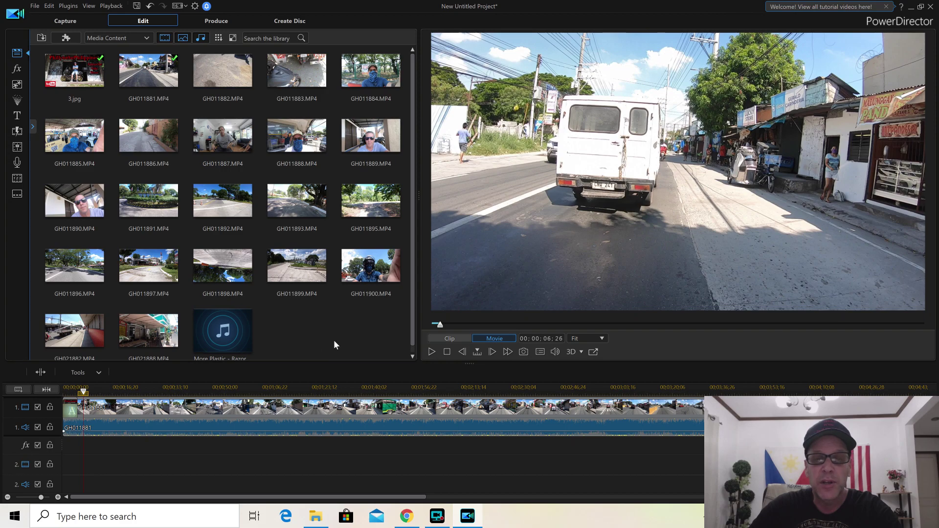
# Enlarge the timeline area and place the More Plastic - Razor music at the start of audio track 2
pyautogui.moveTo(672, 364); pyautogui.dragTo(671, 166)
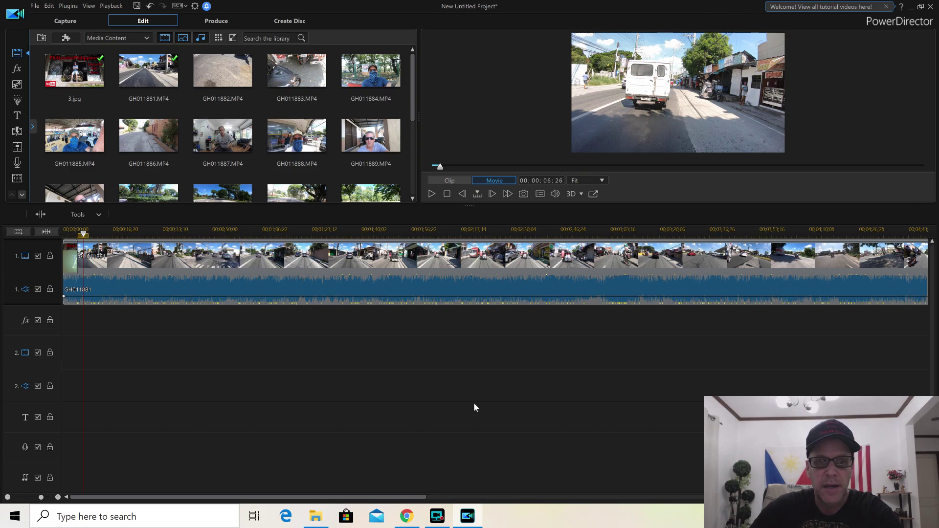
pyautogui.scroll(-5, 412, 102)
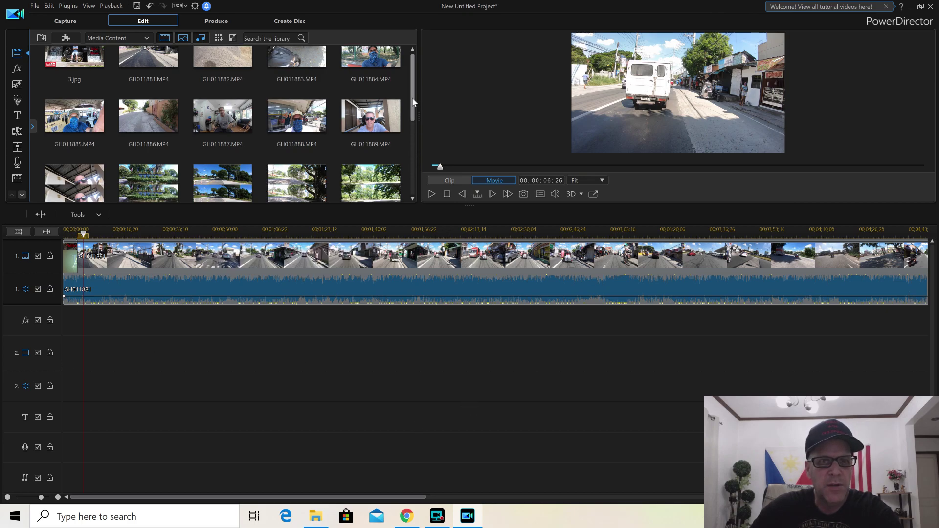
pyautogui.click(235, 161)
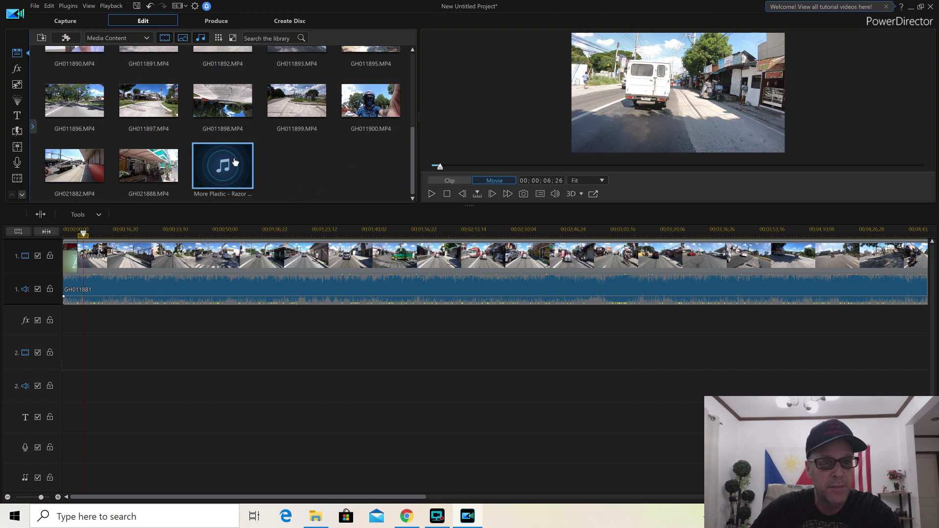
pyautogui.moveTo(230, 169); pyautogui.dragTo(53, 342)
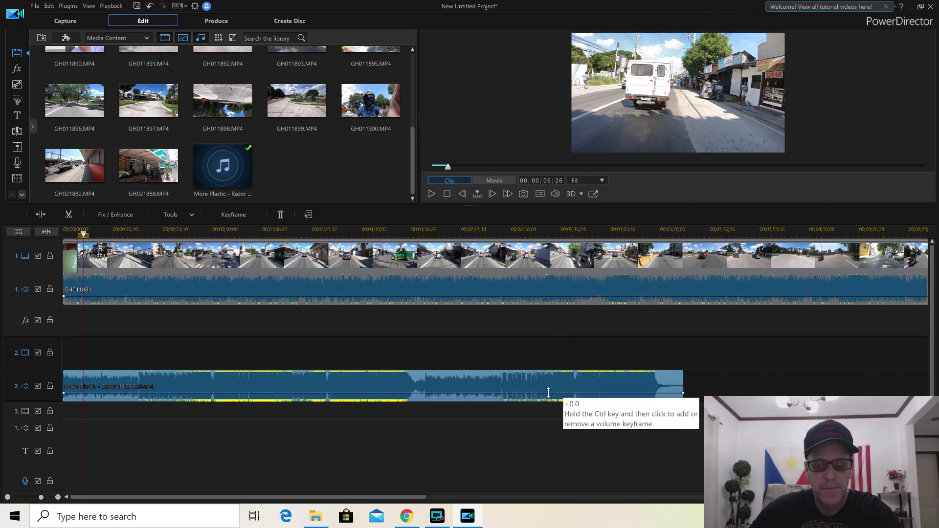
# Lower the music clip's volume to about -2.2 and disable audio track 1
pyautogui.click(517, 393)
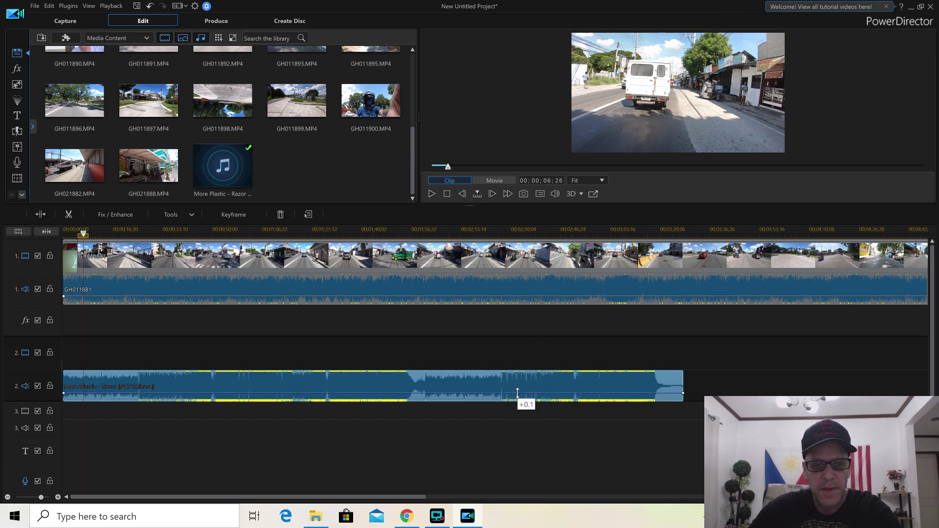
pyautogui.moveTo(517, 392); pyautogui.dragTo(517, 396)
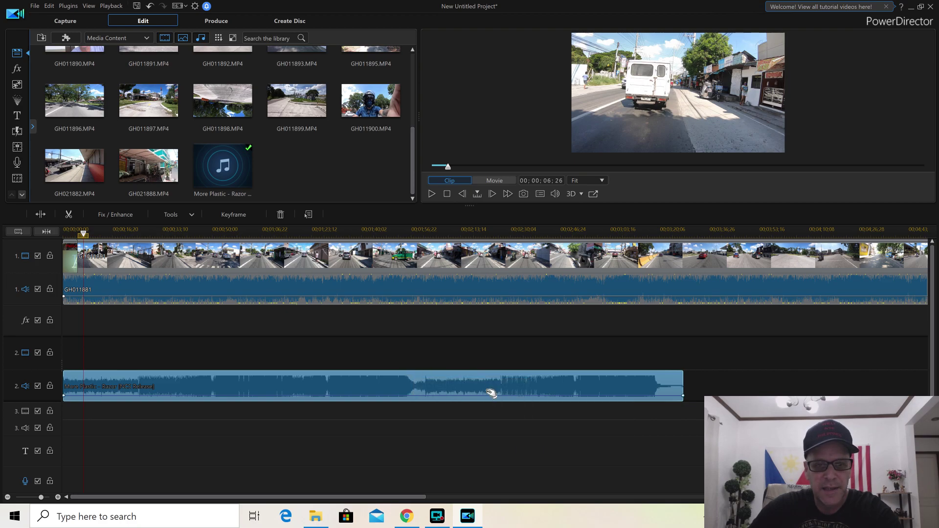
pyautogui.moveTo(485, 395); pyautogui.dragTo(485, 395)
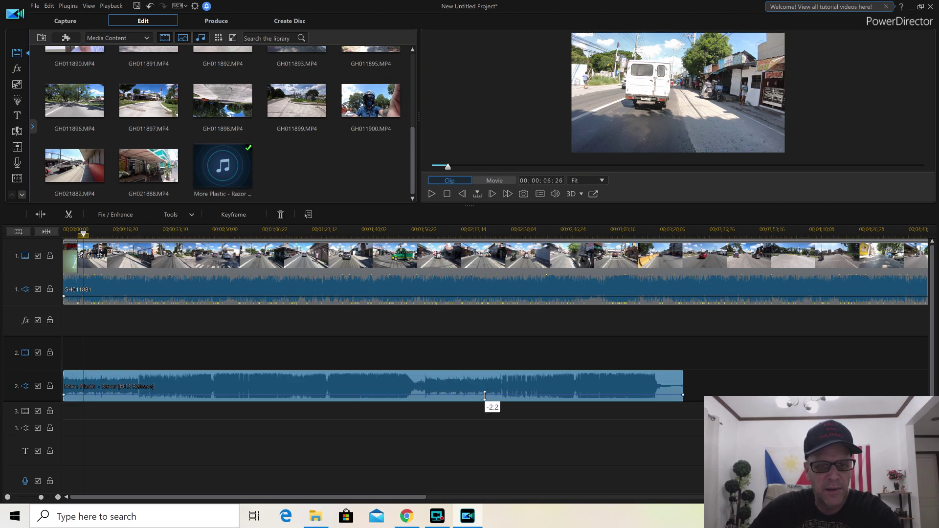
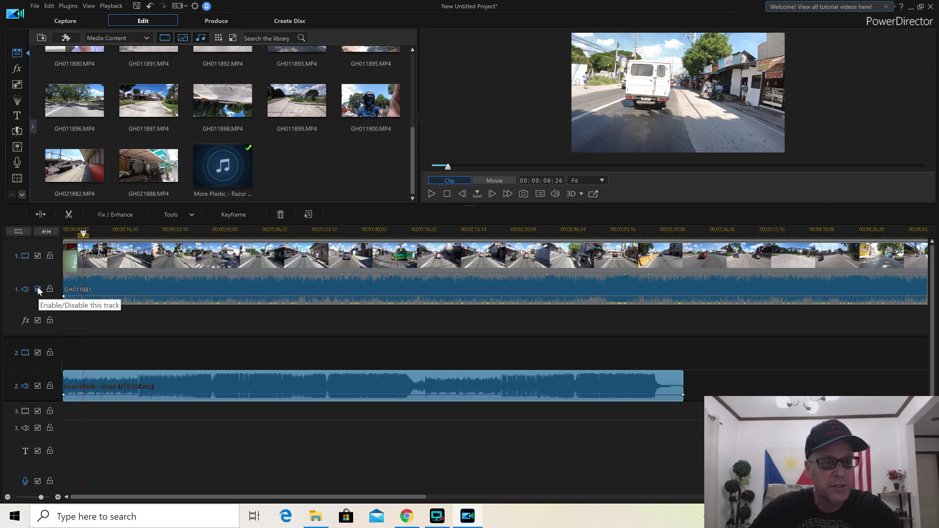
pyautogui.click(38, 289)
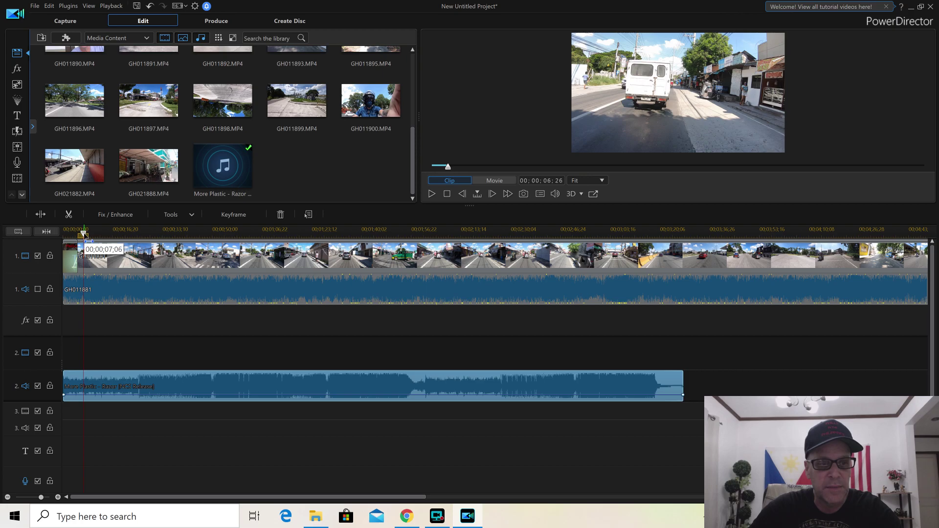
# Split the GH011881 clip at 00;03;17;24, near the end of the music, and remove the part after the split
pyautogui.click(83, 236)
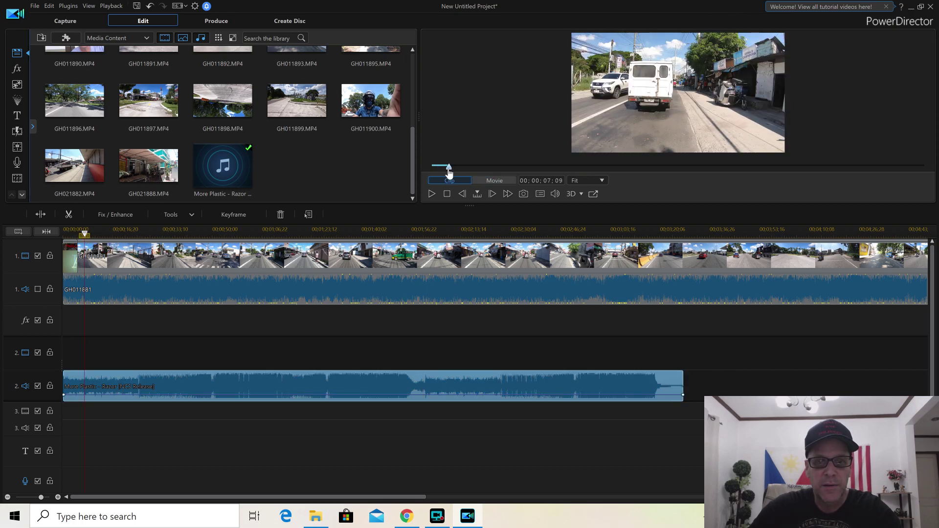
pyautogui.moveTo(449, 173); pyautogui.dragTo(899, 189)
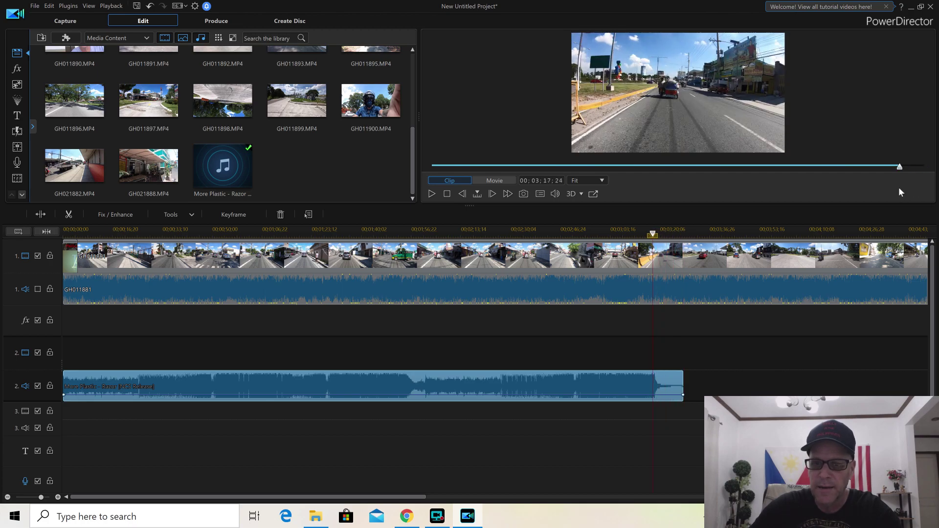
pyautogui.click(619, 262)
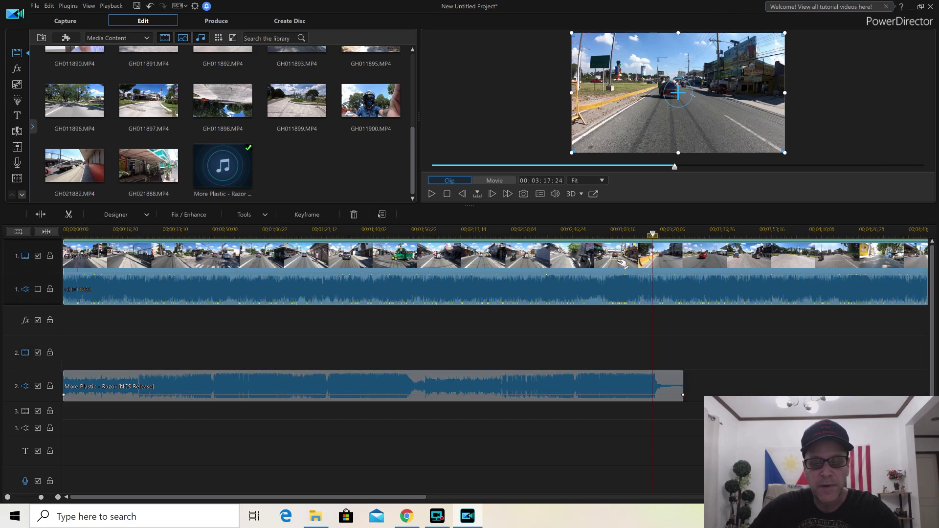
pyautogui.click(41, 214)
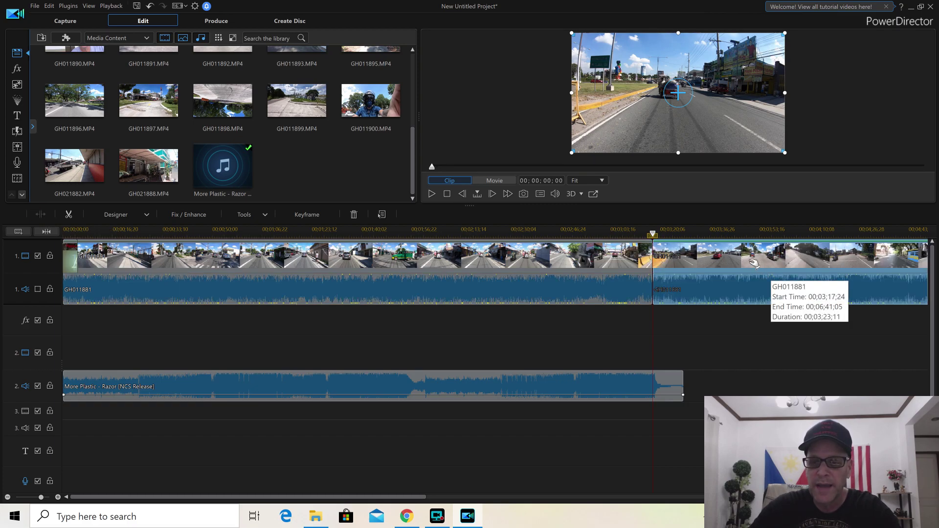
pyautogui.rightClick(754, 263)
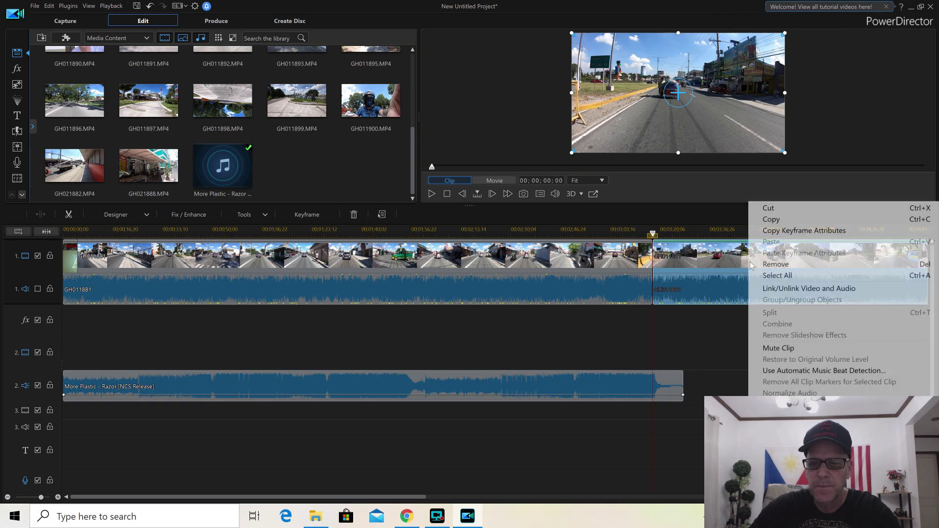
pyautogui.click(788, 268)
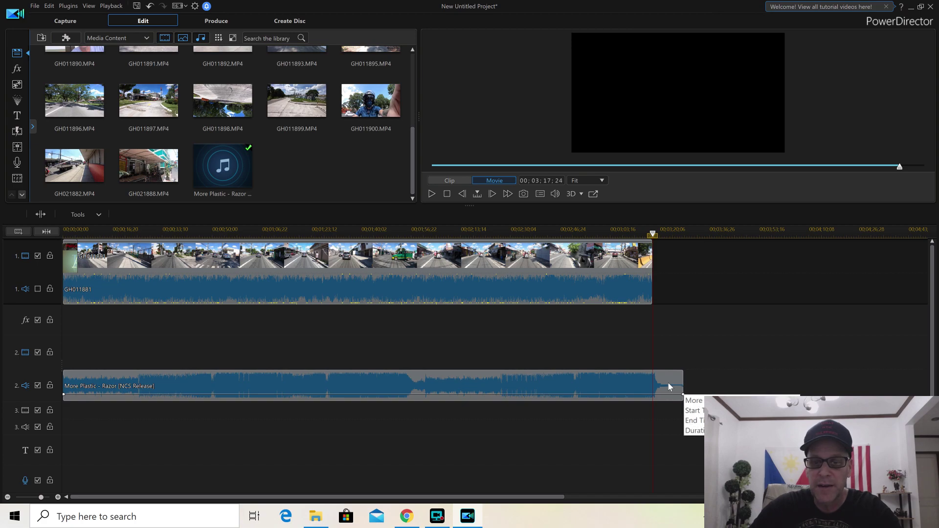
# Split the More Plastic - Razor music clip at 00;03;17;24, where the video ends, and remove the part after the split
pyautogui.click(498, 391)
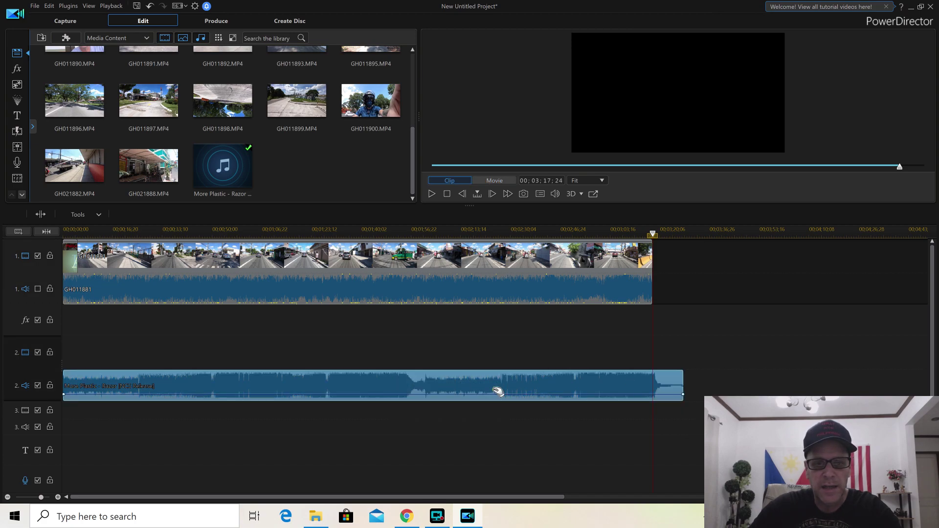
pyautogui.click(39, 215)
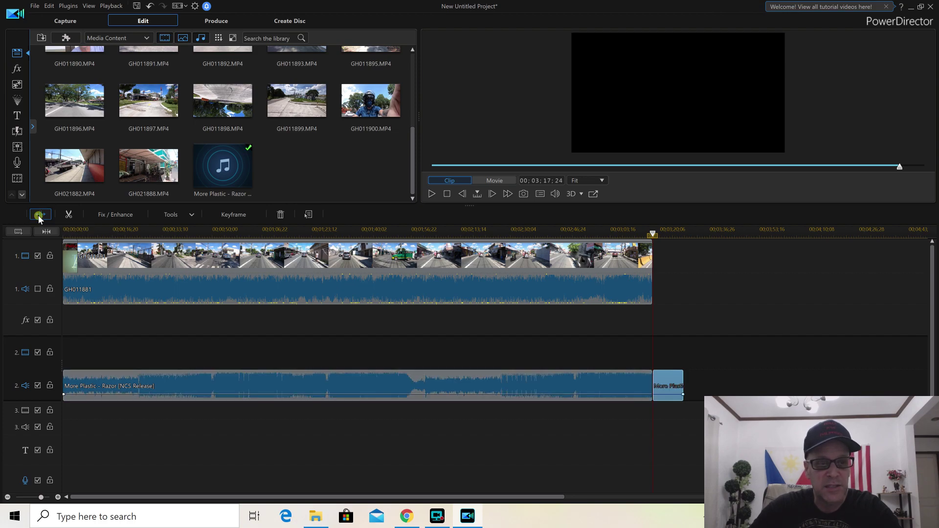
pyautogui.rightClick(668, 386)
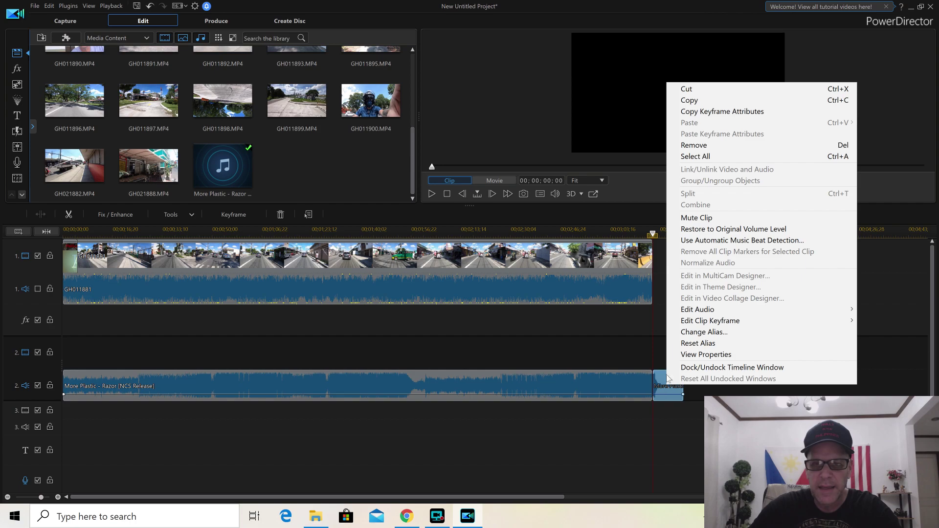
pyautogui.click(717, 148)
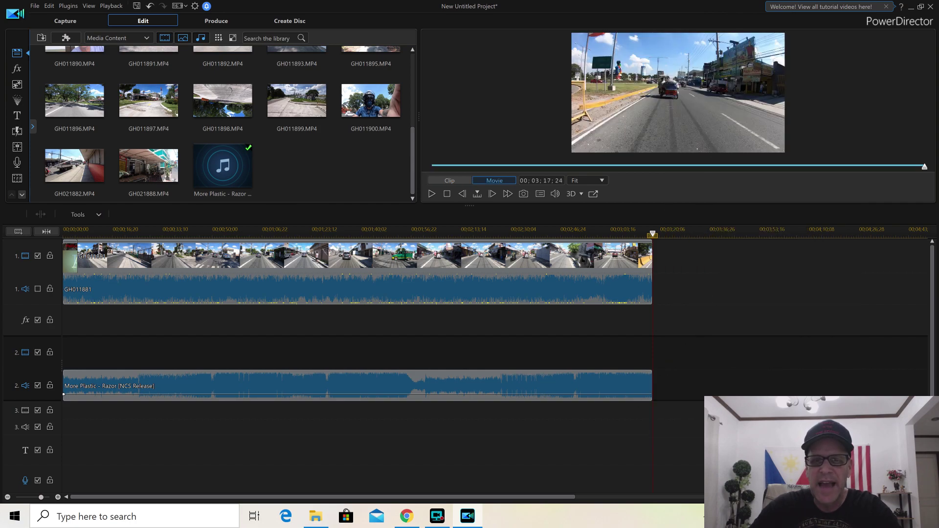
# Fade out the music with a volume keyframe shortly before the clip's end and another at its end lowered to the minimum
pyautogui.click(618, 394)
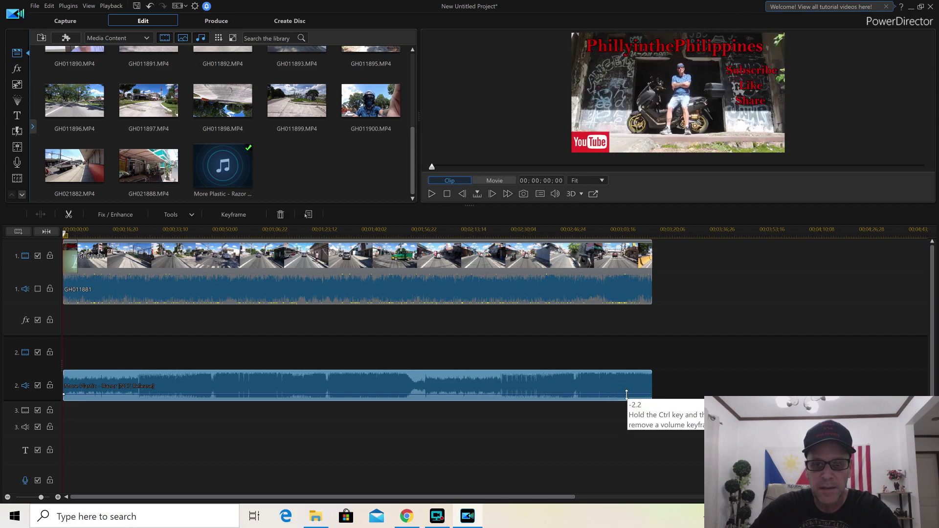
pyautogui.click(628, 394)
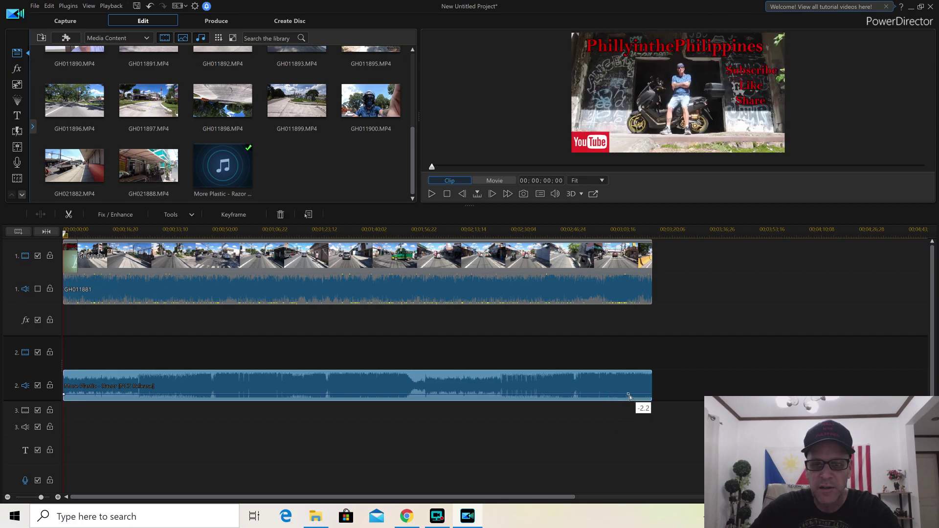
pyautogui.moveTo(629, 395); pyautogui.dragTo(627, 397)
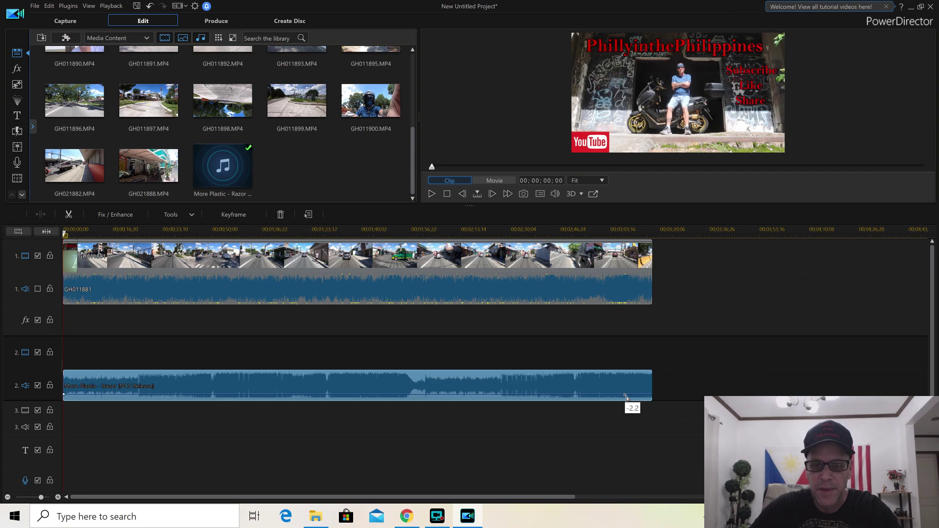
pyautogui.click(644, 395)
pyautogui.moveTo(645, 396); pyautogui.dragTo(651, 397)
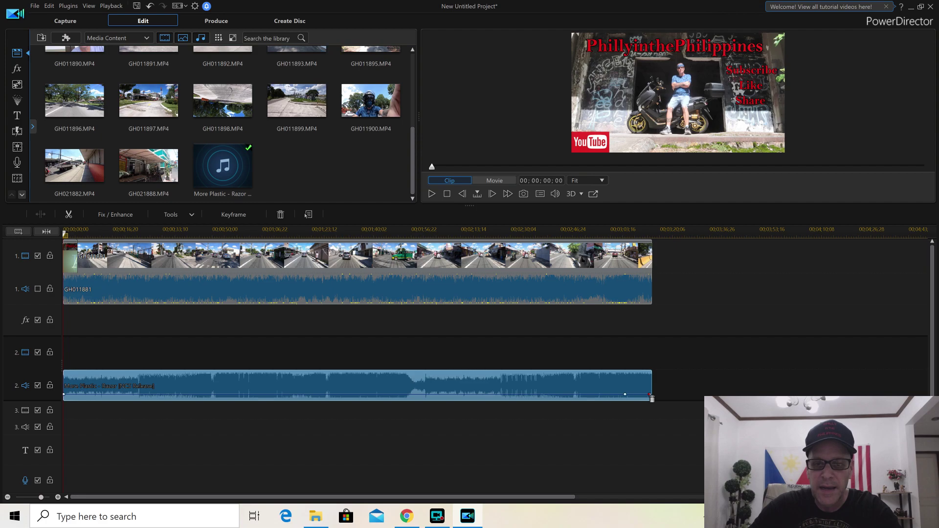
pyautogui.moveTo(650, 395); pyautogui.dragTo(649, 401)
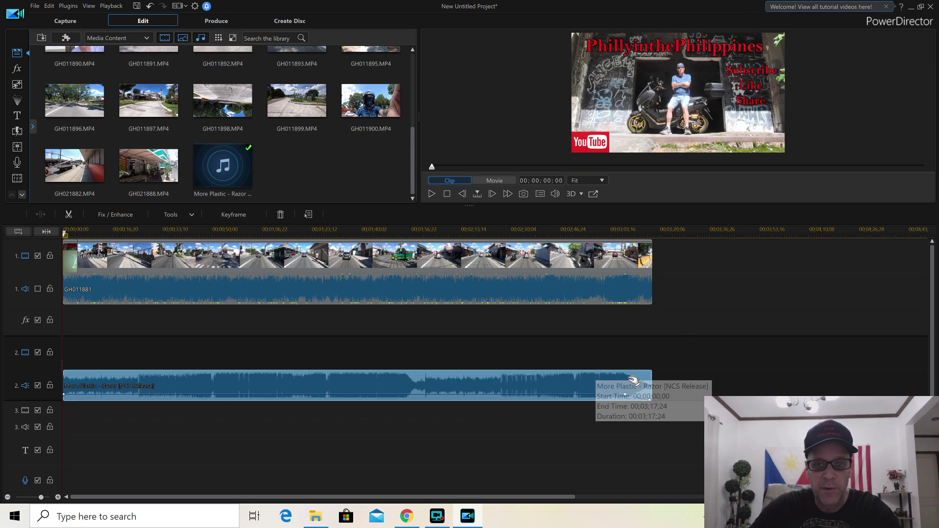
# Enable a fade-out on the GH011881 clip and move its starting opacity keyframe earlier, to roughly where the music fade begins
pyautogui.click(604, 258)
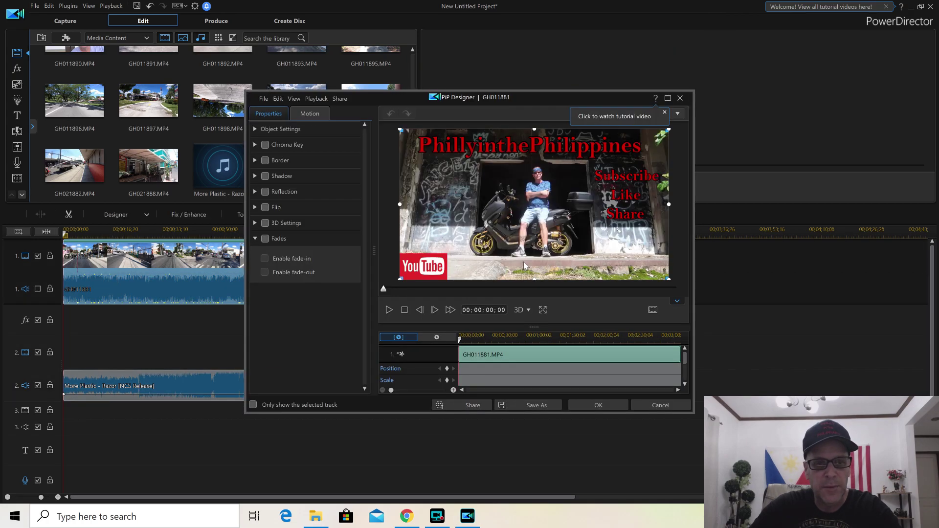
pyautogui.click(265, 239)
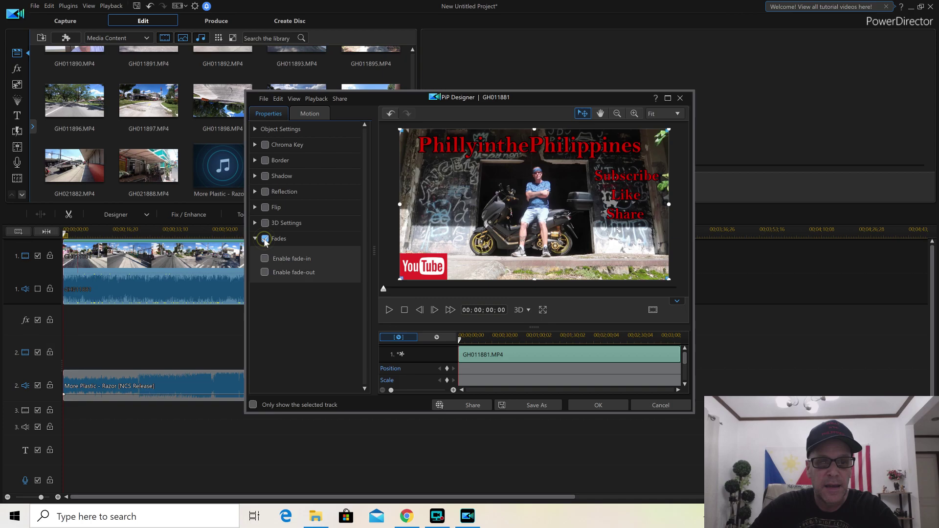
pyautogui.click(264, 273)
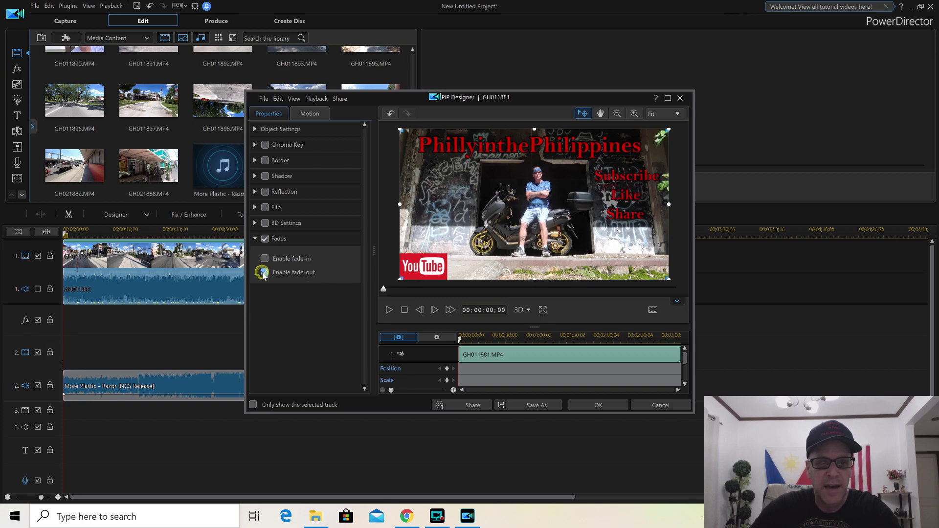
pyautogui.click(597, 406)
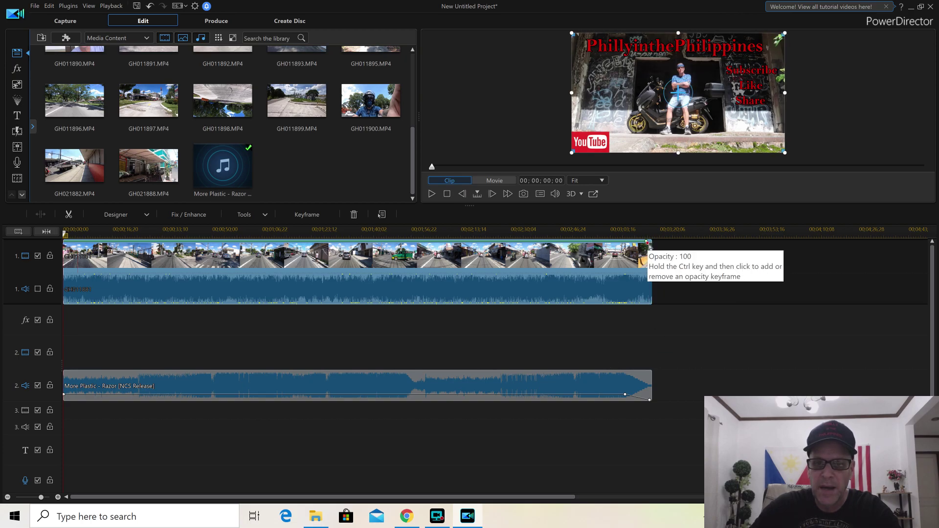
pyautogui.click(648, 243)
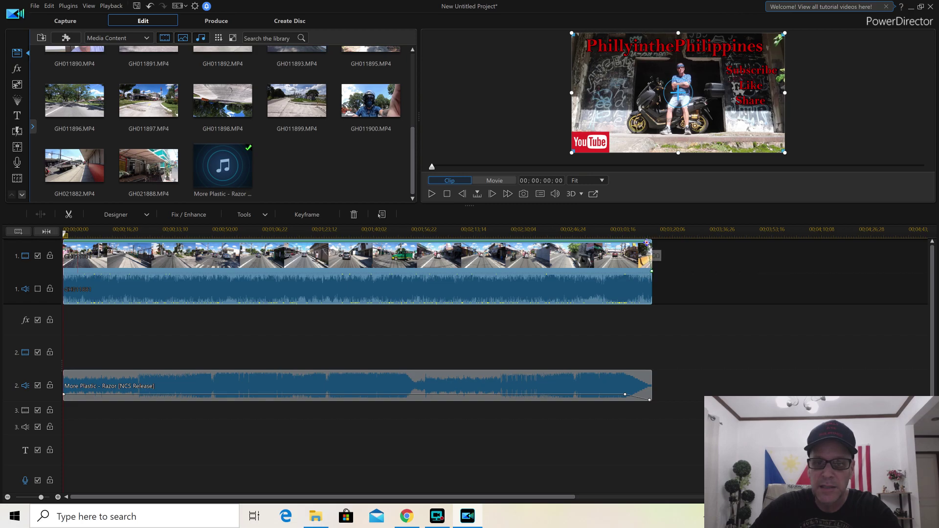
pyautogui.moveTo(647, 242); pyautogui.dragTo(618, 238)
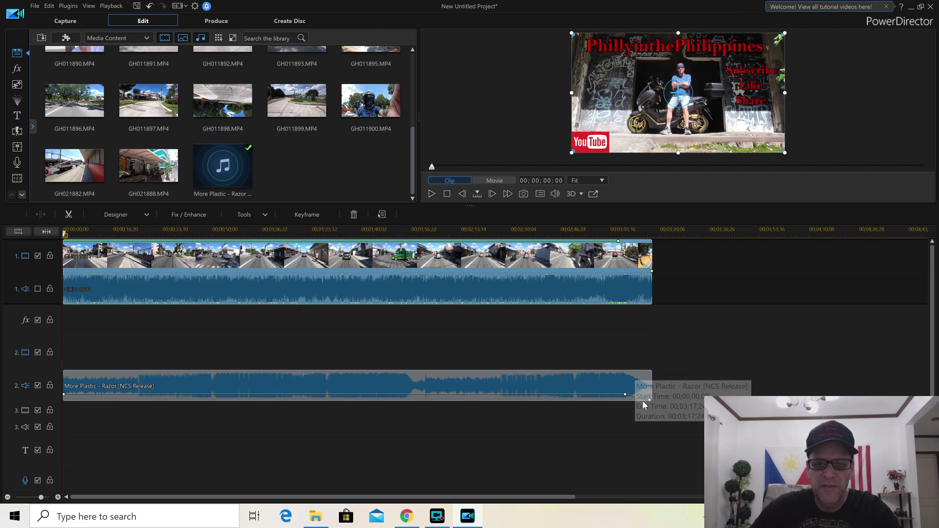
# Enlarge the preview area and play back the movie's opening and its faded ending from 00;03;03;03
pyautogui.moveTo(710, 205); pyautogui.dragTo(710, 205)
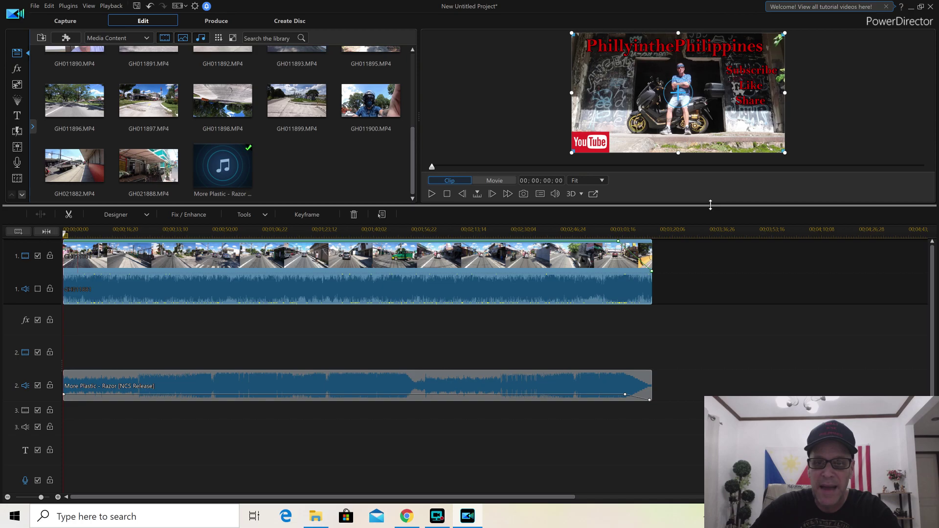
pyautogui.moveTo(710, 205); pyautogui.dragTo(698, 407)
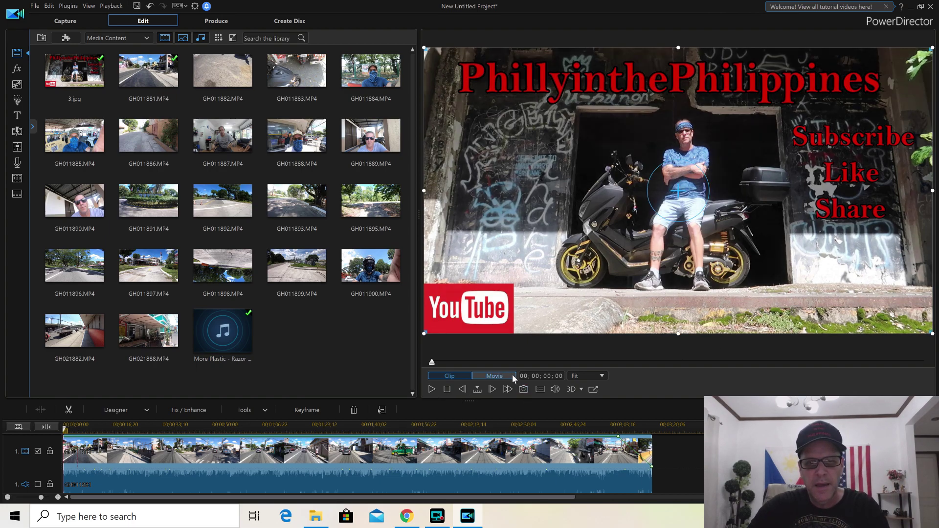
pyautogui.click(512, 375)
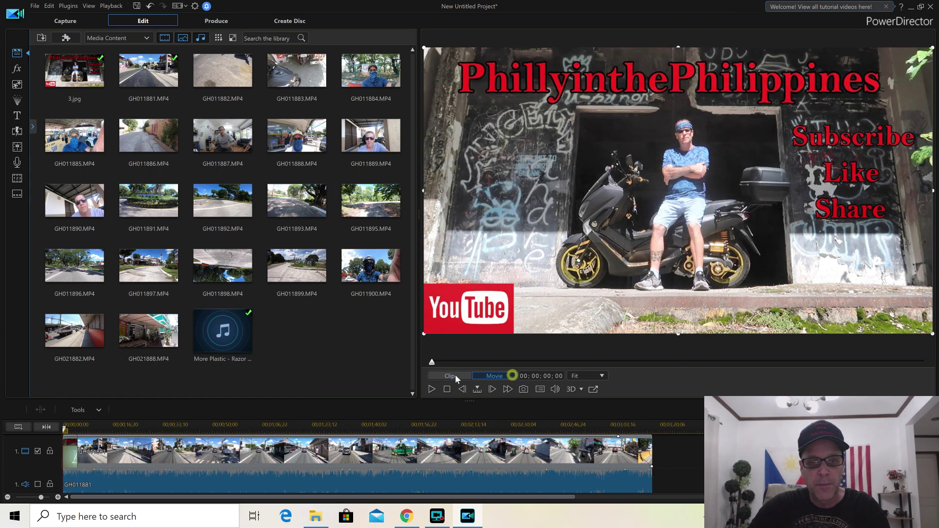
pyautogui.click(430, 390)
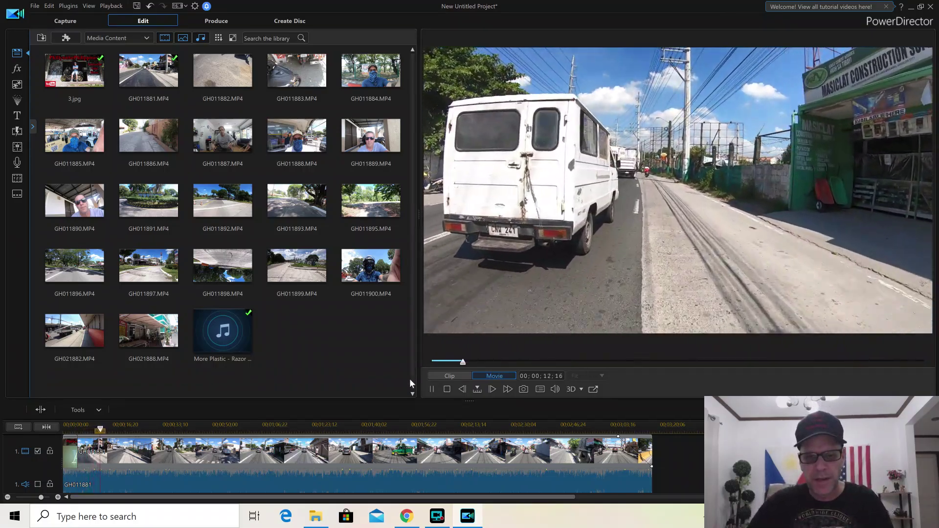
pyautogui.click(433, 390)
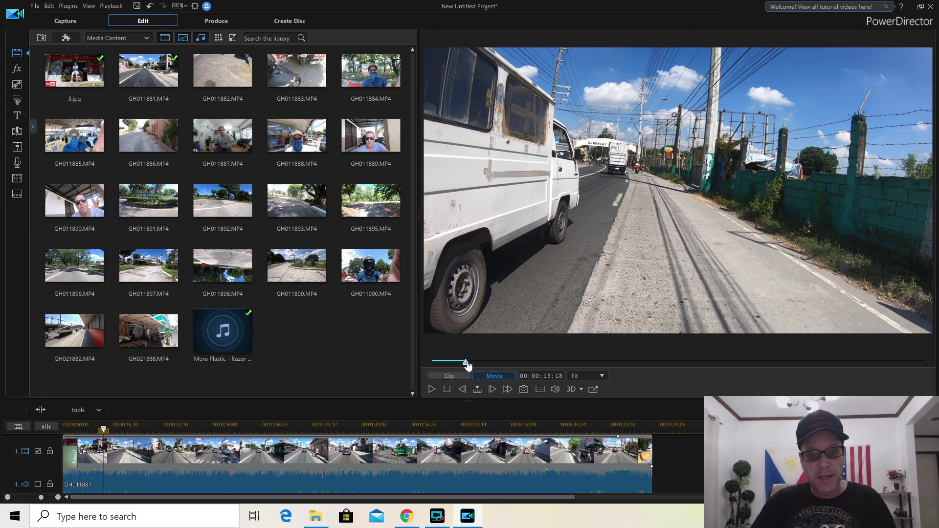
pyautogui.moveTo(467, 363); pyautogui.dragTo(888, 363)
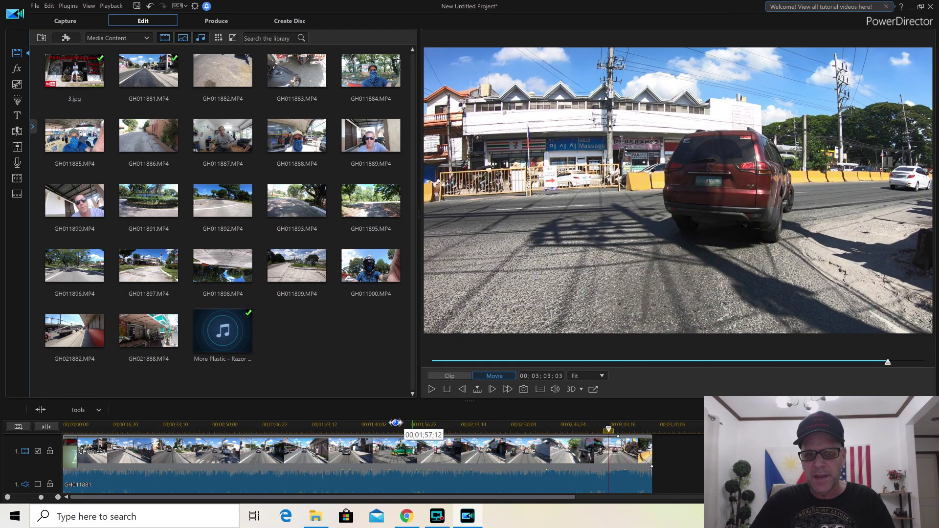
pyautogui.click(432, 389)
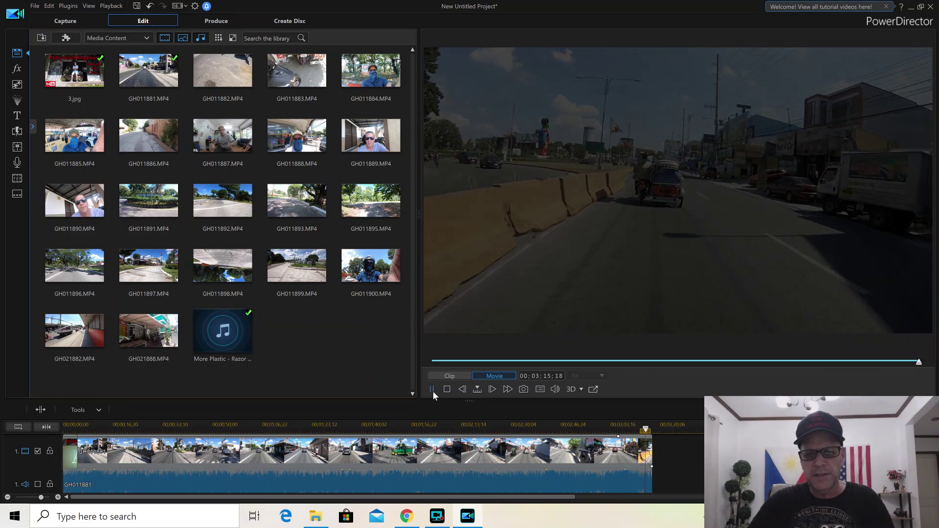
pyautogui.click(433, 391)
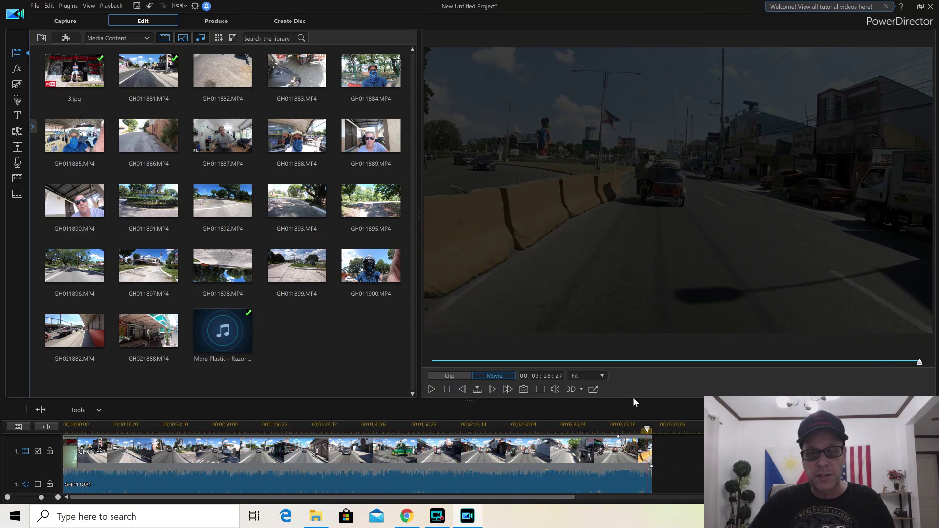
# Enlarge the timeline area and lower the music's volume keyframes at its start and before the fade-out, the latter to about -6.5
pyautogui.moveTo(632, 399); pyautogui.dragTo(633, 253)
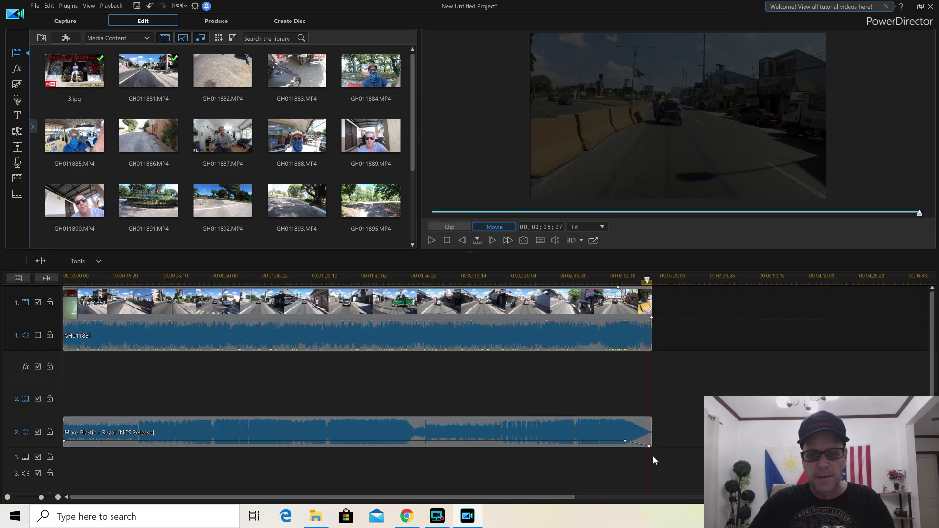
pyautogui.click(435, 443)
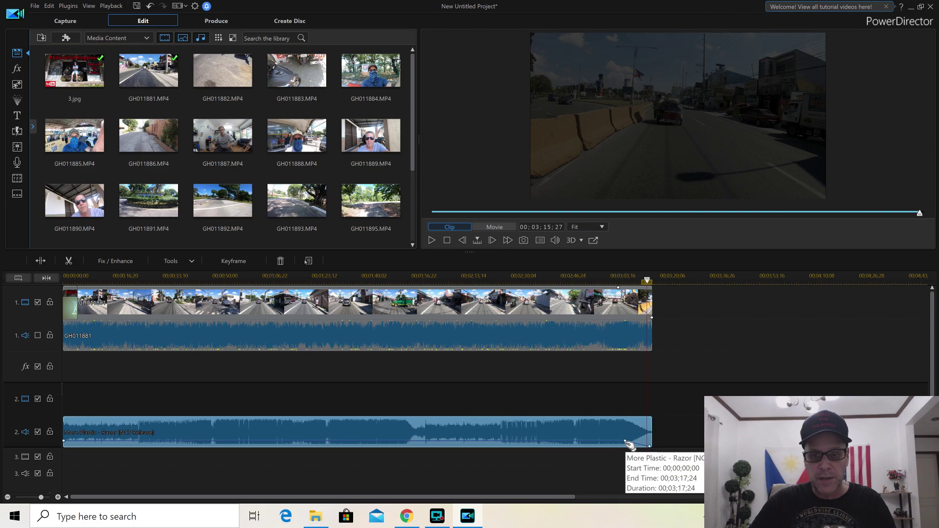
pyautogui.moveTo(626, 442); pyautogui.dragTo(626, 445)
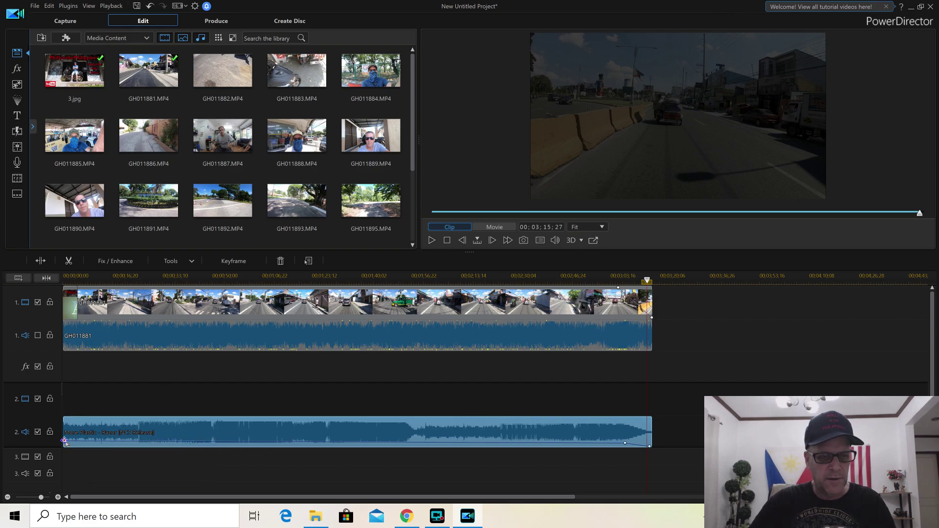
pyautogui.moveTo(65, 441); pyautogui.dragTo(64, 444)
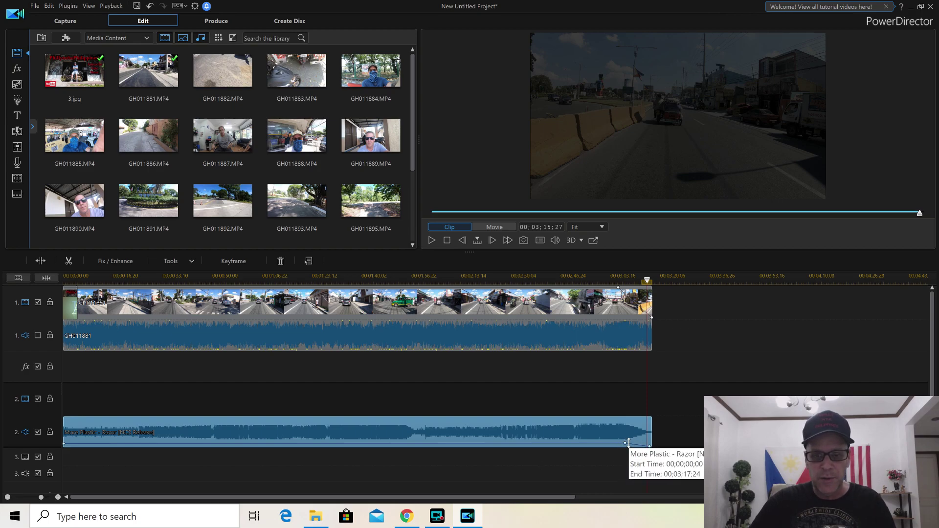
pyautogui.moveTo(627, 443); pyautogui.dragTo(626, 445)
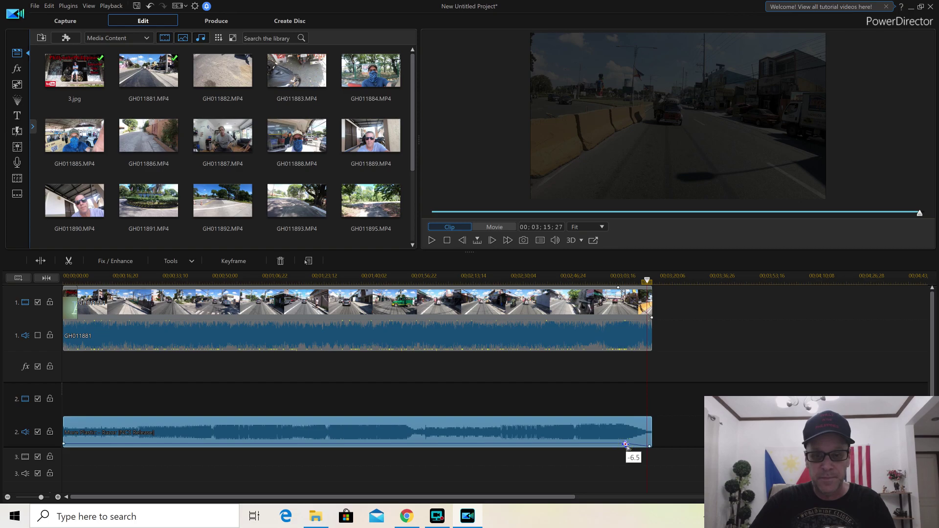
pyautogui.moveTo(626, 445); pyautogui.dragTo(625, 444)
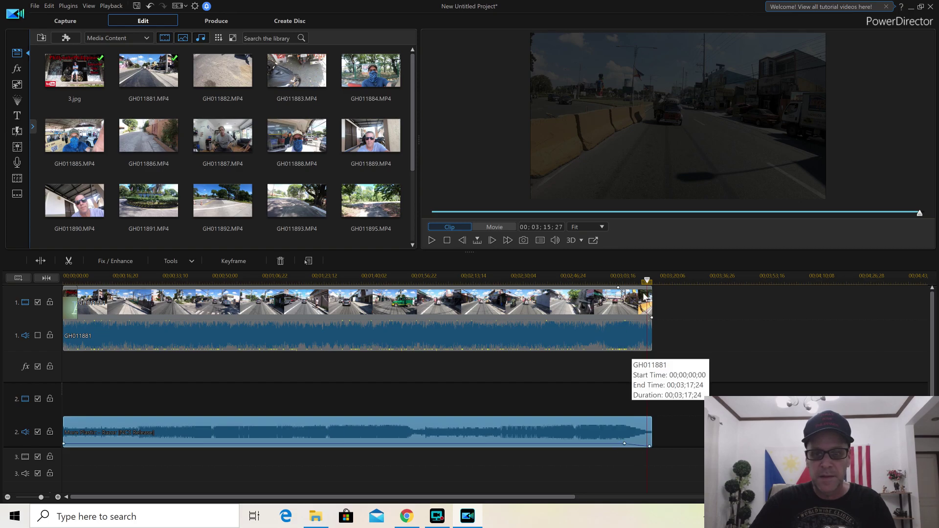
# Play back the movie from 00;02;55;04 for a few seconds to check the music level
pyautogui.click(647, 280)
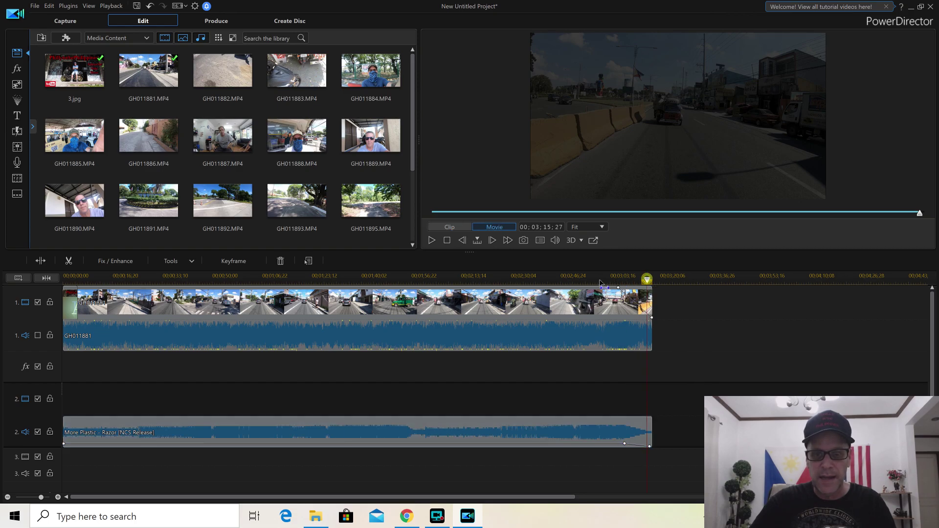
pyautogui.moveTo(603, 282); pyautogui.dragTo(585, 282)
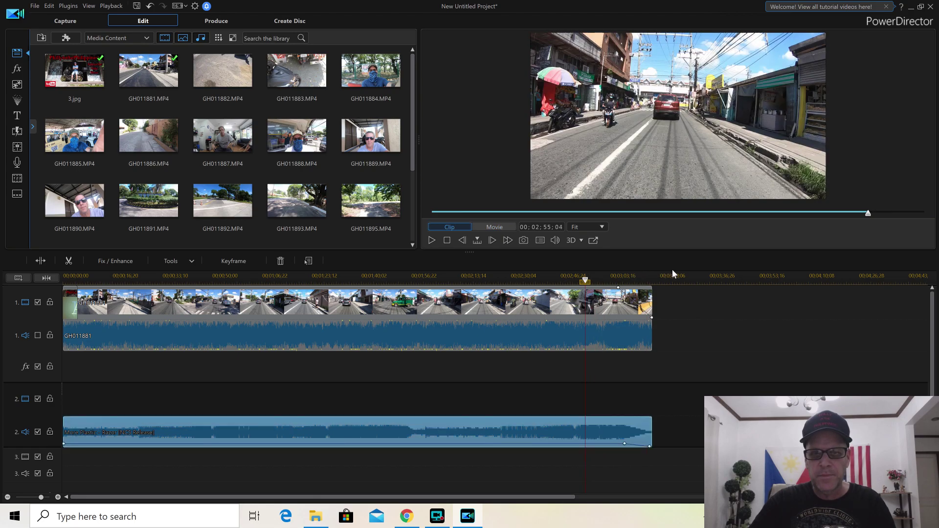
pyautogui.click(431, 240)
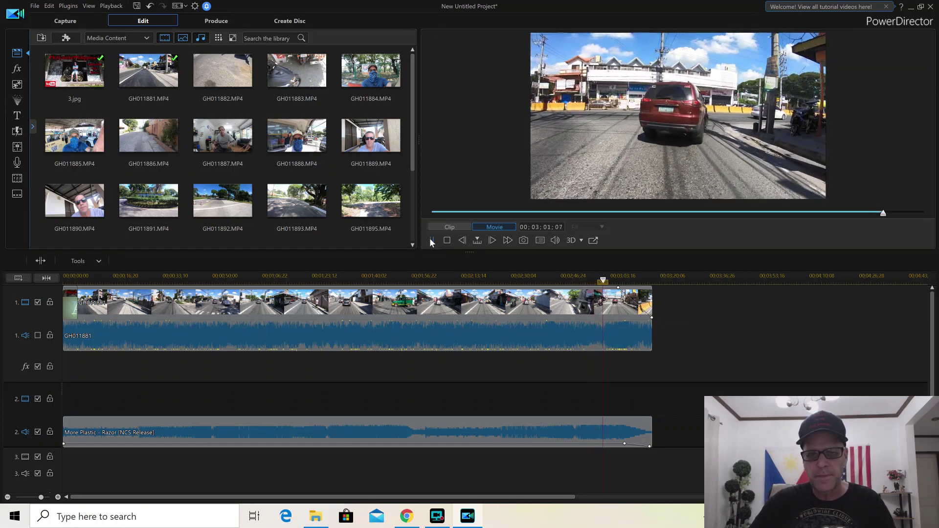
pyautogui.click(430, 240)
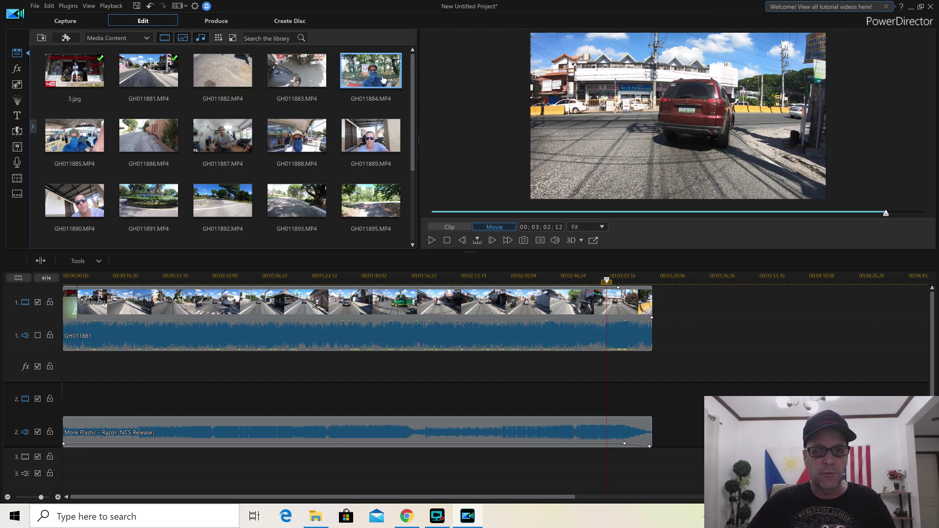
# Place the GH011884 clip on the second video track, starting exactly where the GH011881 clip and the music end
pyautogui.moveTo(382, 76); pyautogui.dragTo(660, 358)
pyautogui.moveTo(663, 393); pyautogui.dragTo(653, 404)
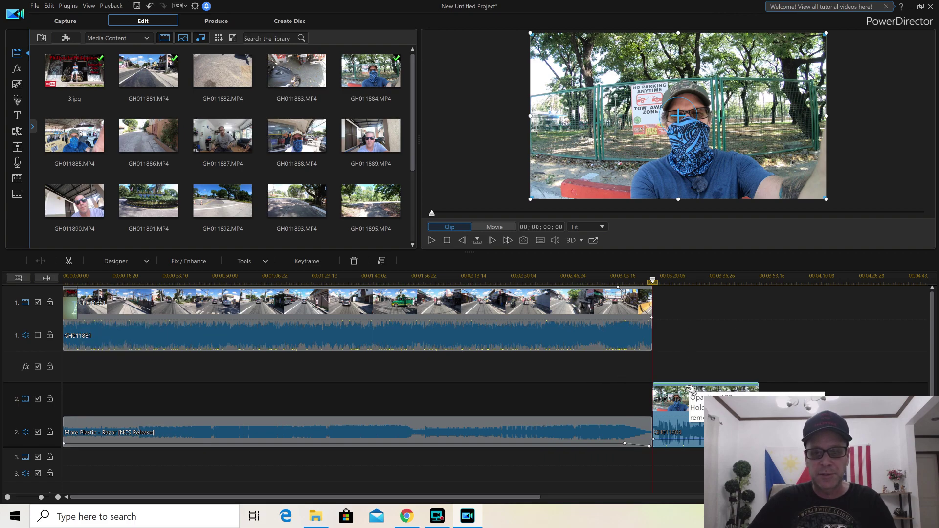
# Move the GH011884 clip up to the first video track, directly after the GH011881 clip
pyautogui.moveTo(680, 399); pyautogui.dragTo(669, 319)
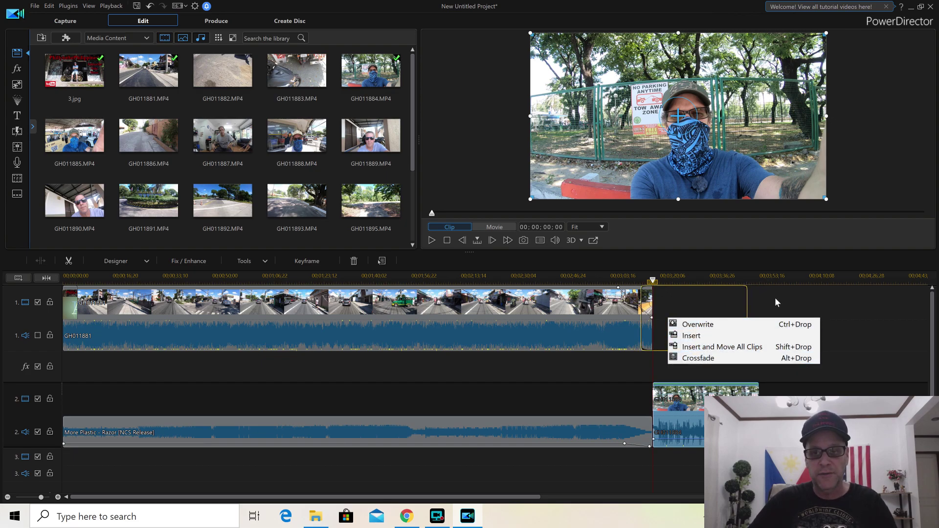
pyautogui.click(776, 300)
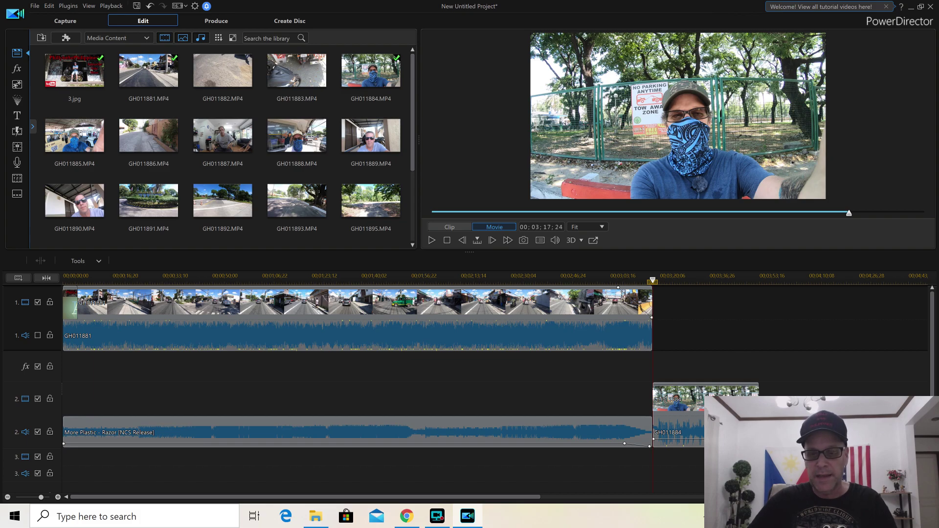
pyautogui.click(701, 386)
pyautogui.moveTo(701, 382); pyautogui.dragTo(734, 322)
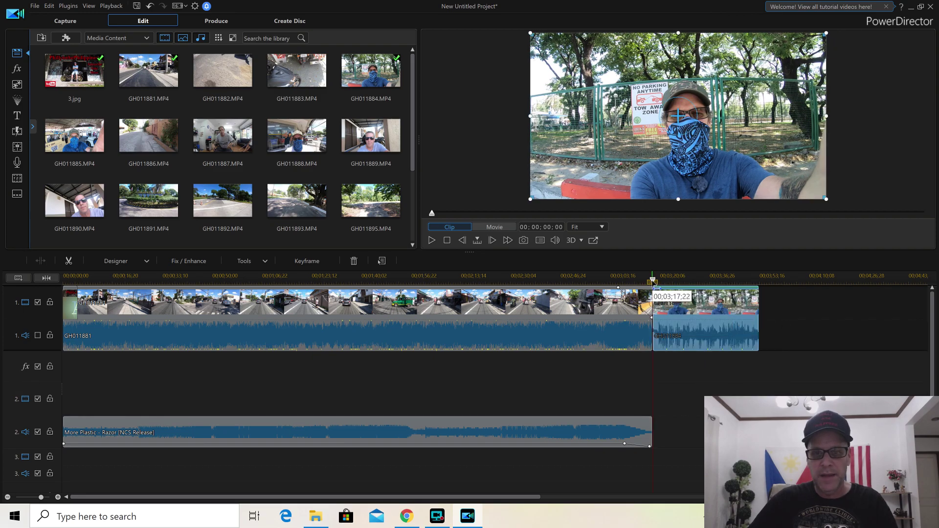
# Play back the movie from 00;03;14;02 across the transition from GH011881 to GH011884, and pause it
pyautogui.click(653, 282)
pyautogui.moveTo(644, 283); pyautogui.dragTo(641, 283)
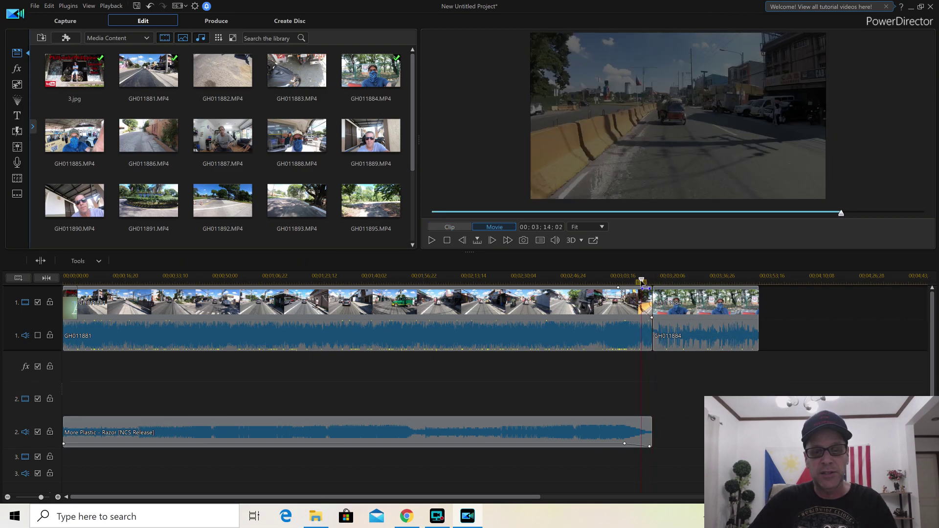
pyautogui.click(631, 302)
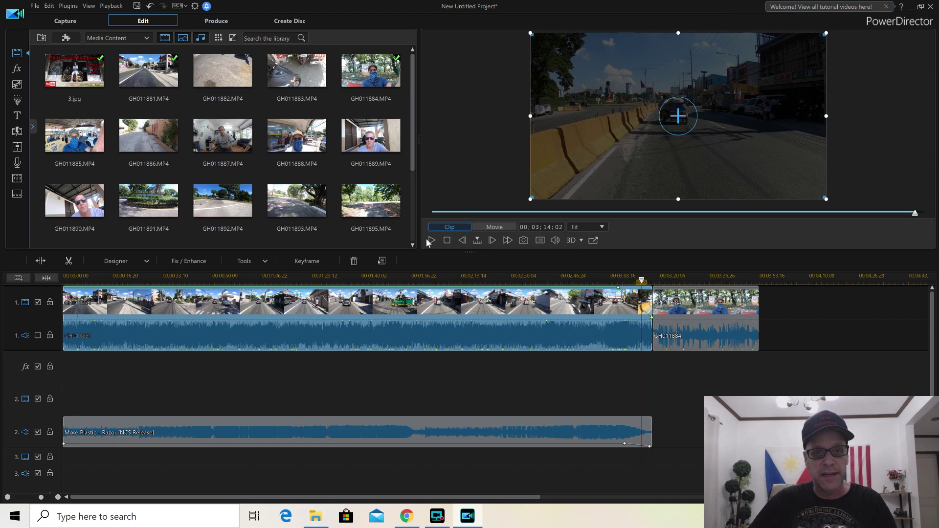
pyautogui.click(432, 241)
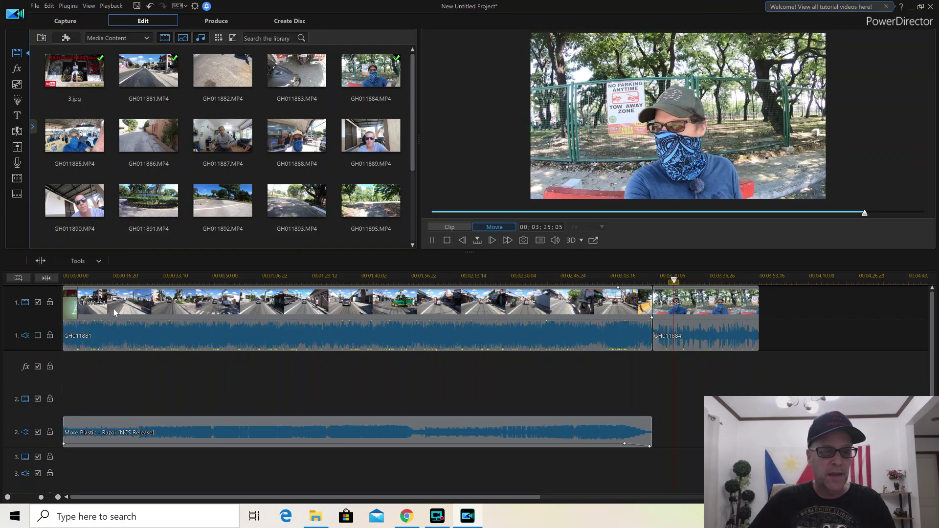
pyautogui.click(432, 240)
# Move the GH011884 clip back to the second track and play the transition from 00;03;11;20 in an enlarged preview
pyautogui.moveTo(704, 301); pyautogui.dragTo(711, 393)
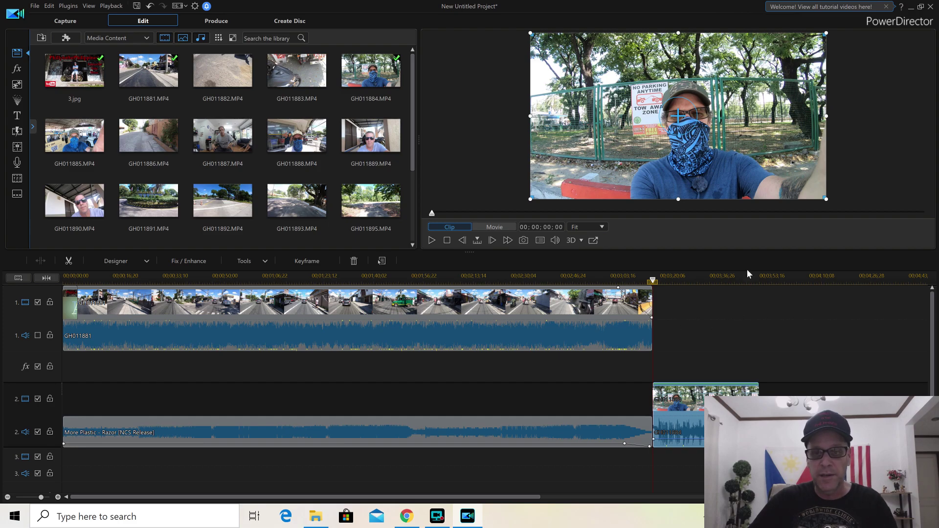
pyautogui.click(651, 279)
pyautogui.click(637, 295)
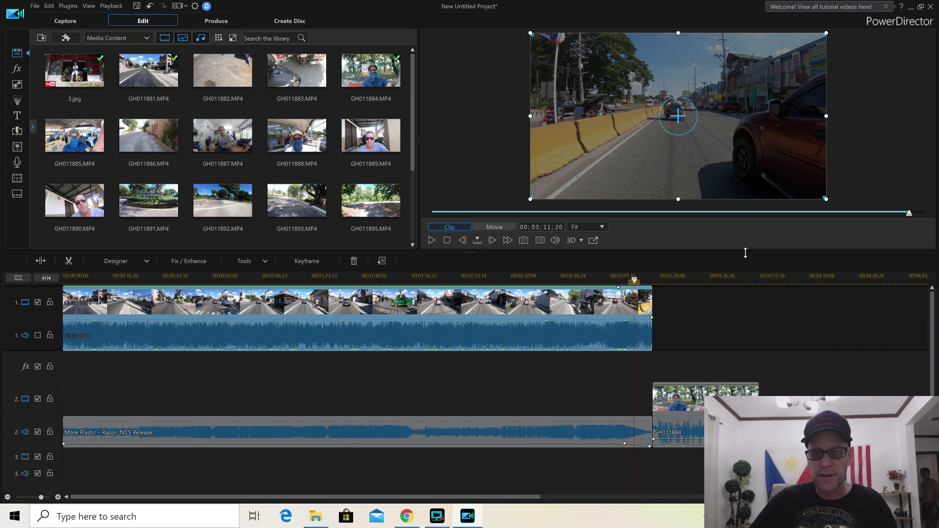
pyautogui.moveTo(773, 388); pyautogui.dragTo(774, 401)
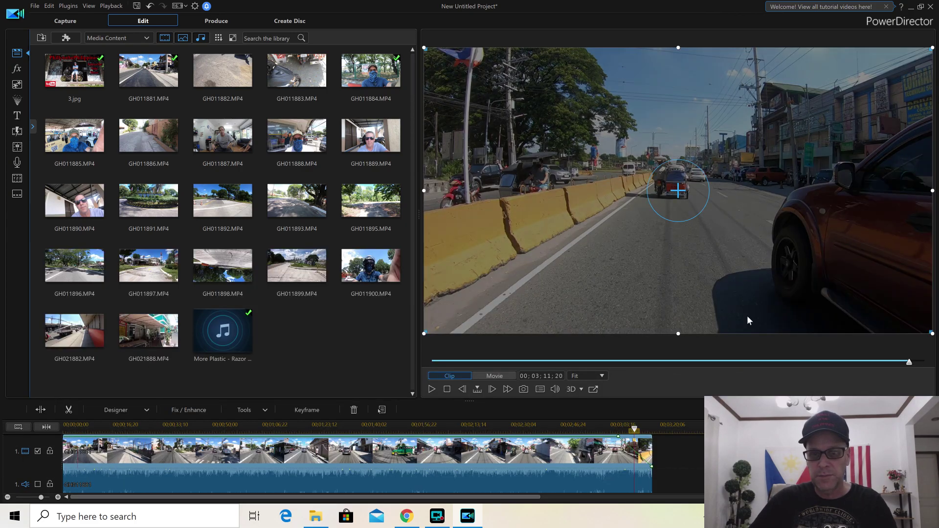
pyautogui.click(431, 388)
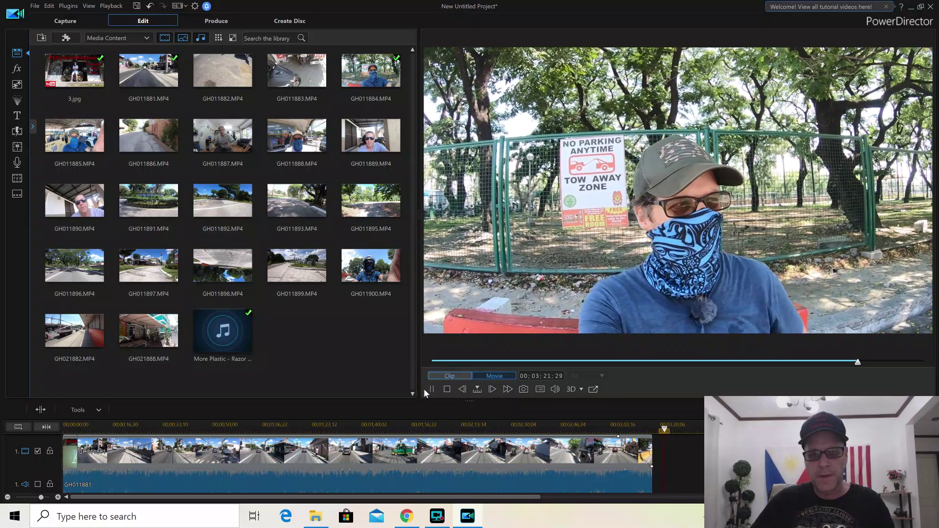
pyautogui.click(432, 389)
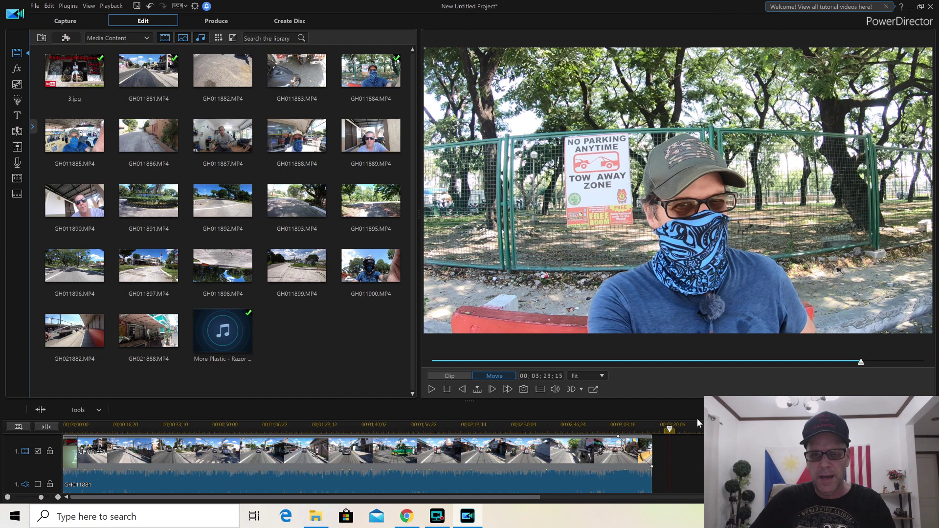
# Enlarge the timeline area and append the GH011889 clip to the second video track after GH011884
pyautogui.moveTo(694, 399); pyautogui.dragTo(696, 264)
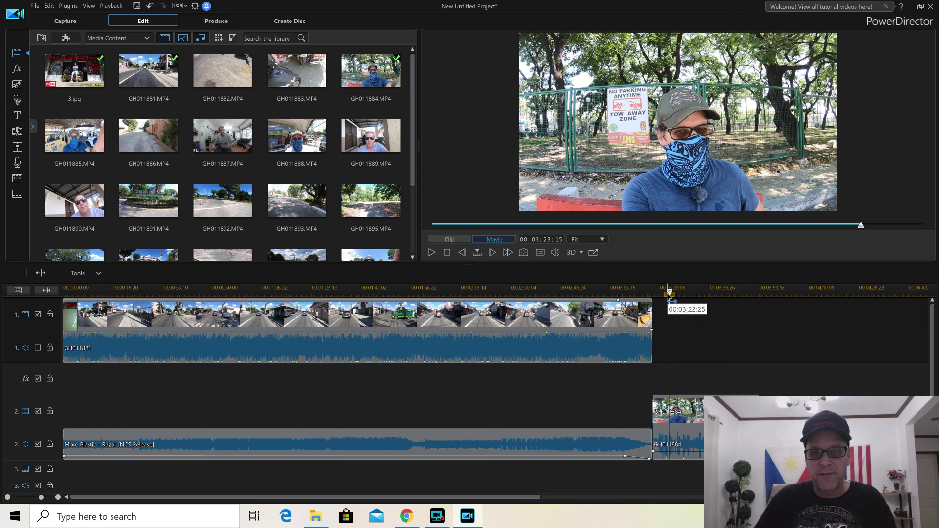
pyautogui.moveTo(666, 292); pyautogui.dragTo(653, 293)
pyautogui.press('space')
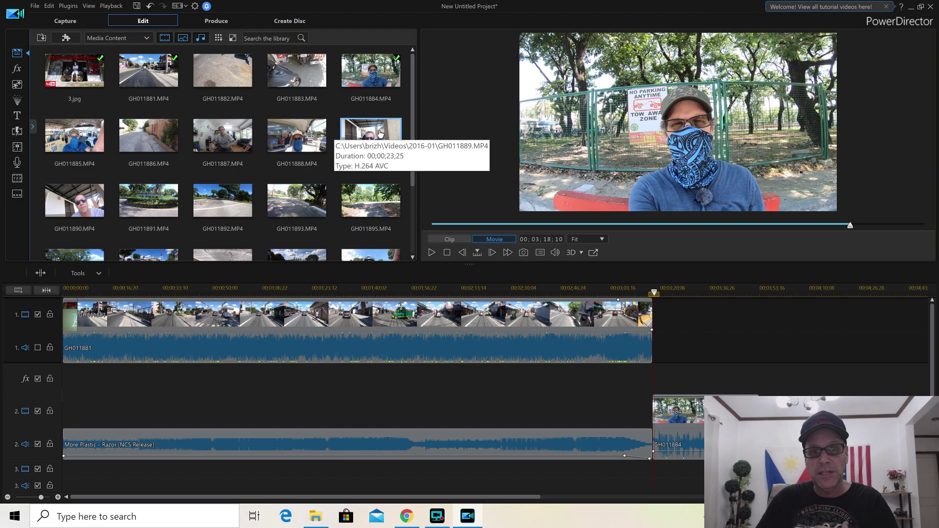
pyautogui.moveTo(380, 133); pyautogui.dragTo(776, 410)
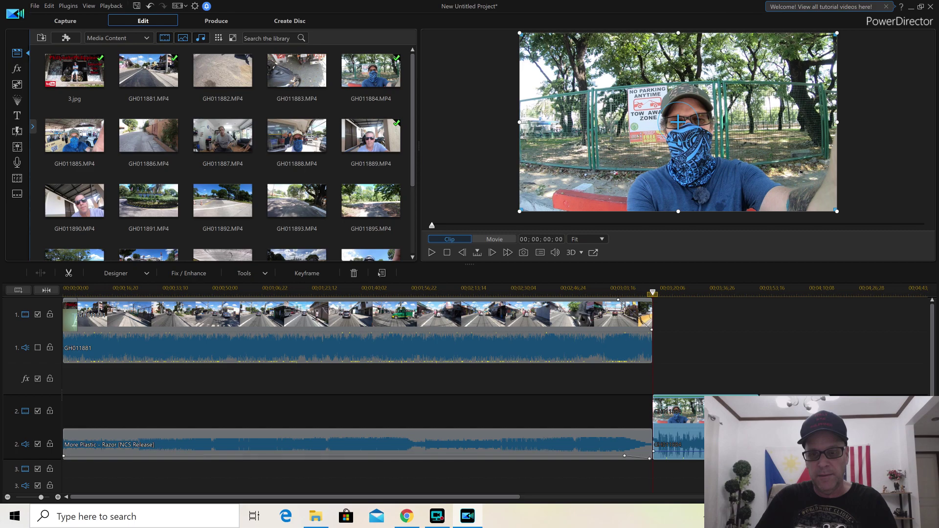
# Turn on fades for the GH011884 clip in the PiP Designer and enable its fade-out
pyautogui.click(381, 274)
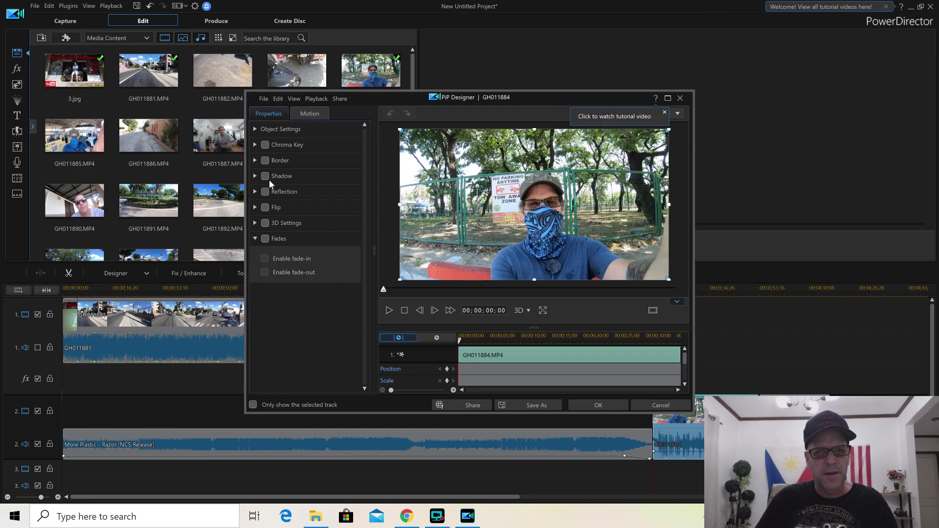
pyautogui.click(266, 239)
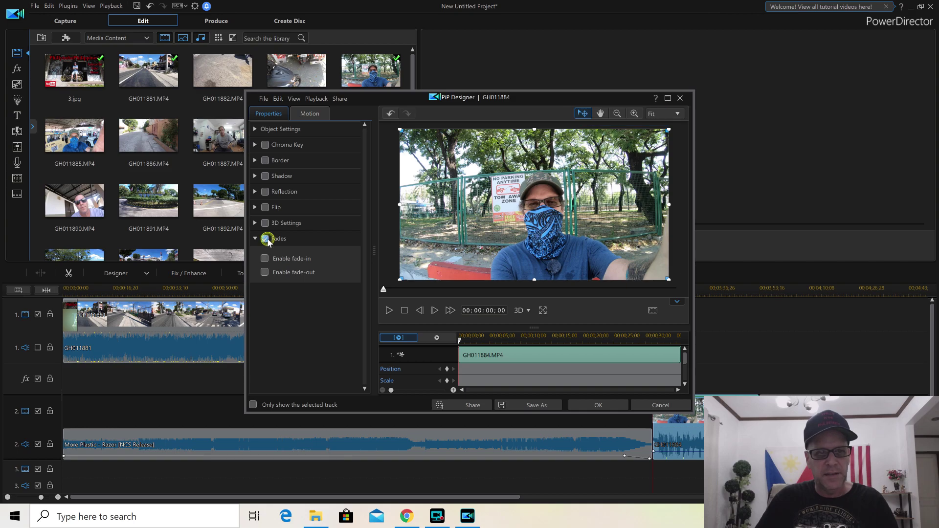
pyautogui.click(265, 272)
pyautogui.click(597, 402)
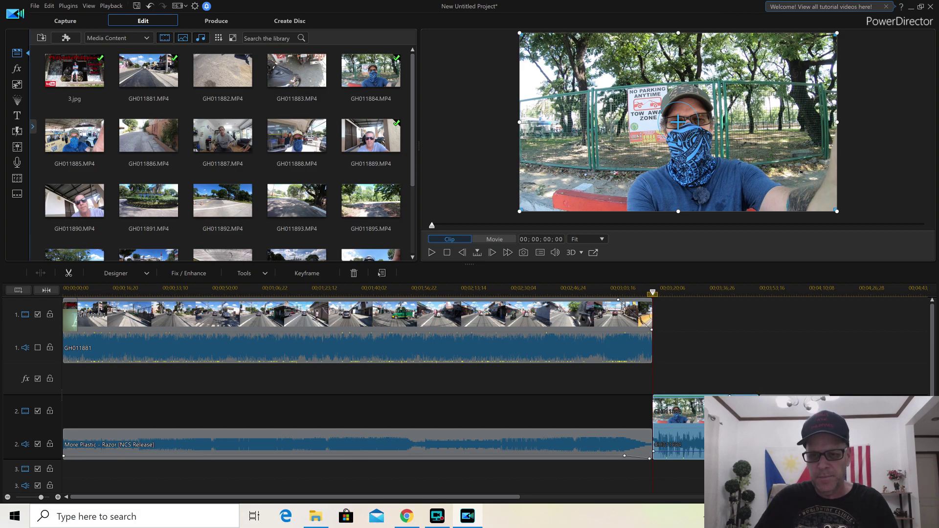
# Turn on fades for the GH011889 clip in the PiP Designer and enable its fade-in
pyautogui.doubleClick(783, 426)
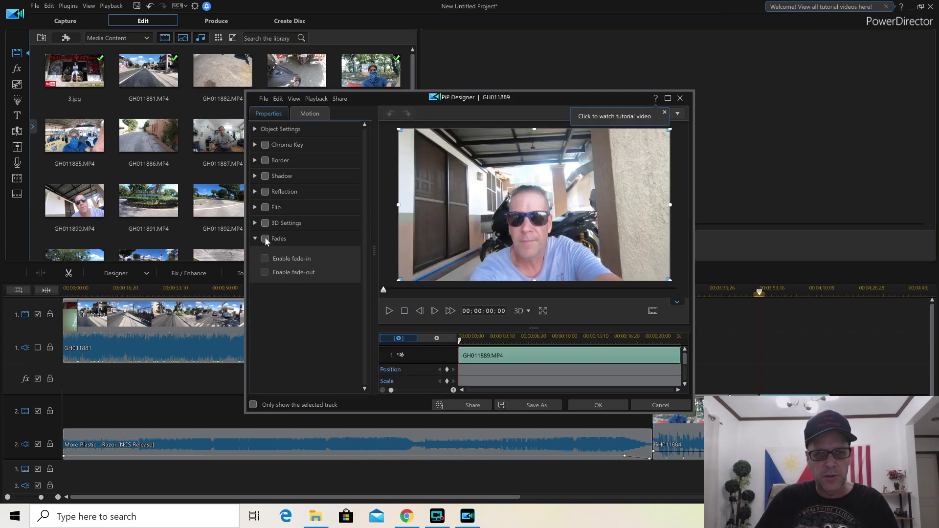
pyautogui.click(265, 239)
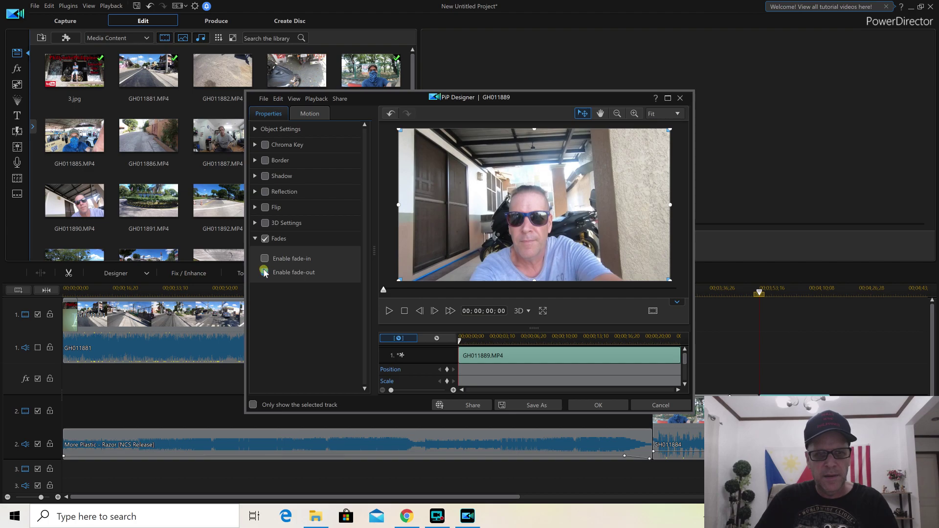
pyautogui.click(264, 259)
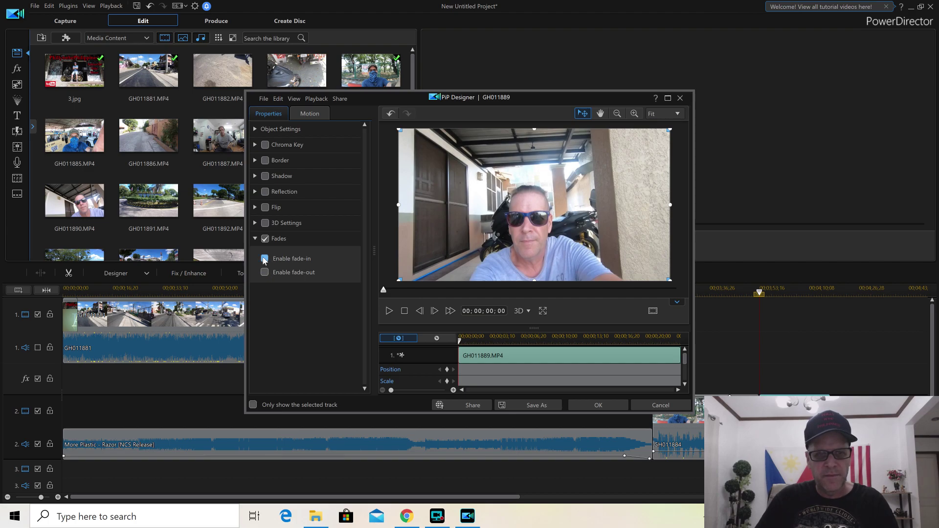
pyautogui.click(598, 405)
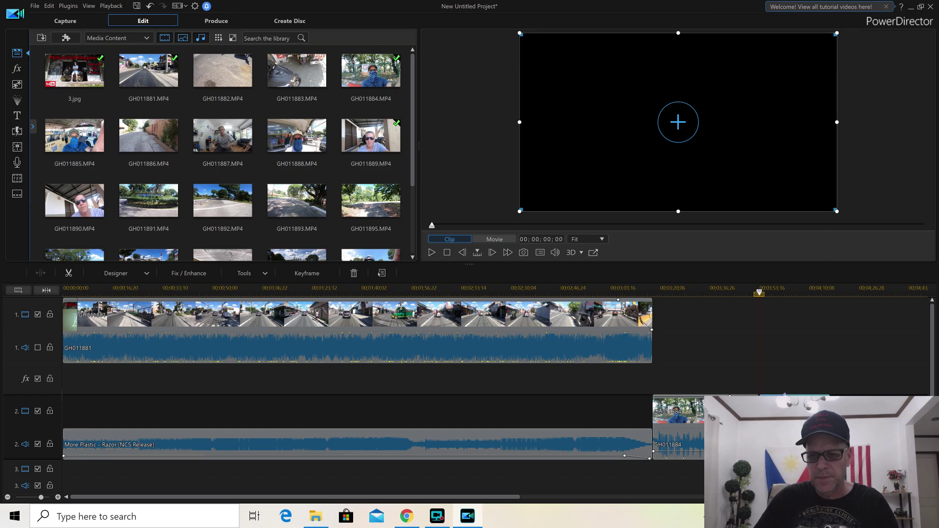
# Play back the movie from 00;03;39;06 to check the fade between the GH011884 and GH011889 clips
pyautogui.click(778, 363)
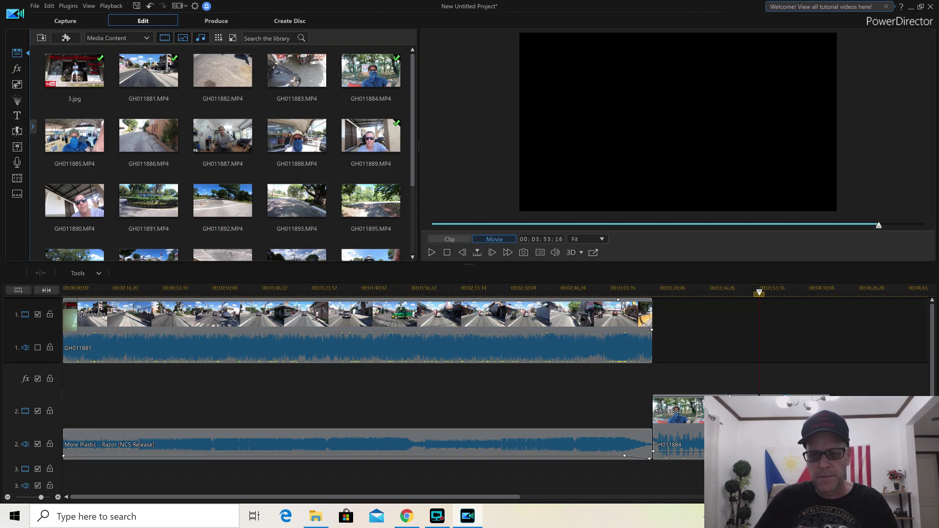
pyautogui.click(718, 296)
pyautogui.moveTo(717, 301); pyautogui.dragTo(714, 302)
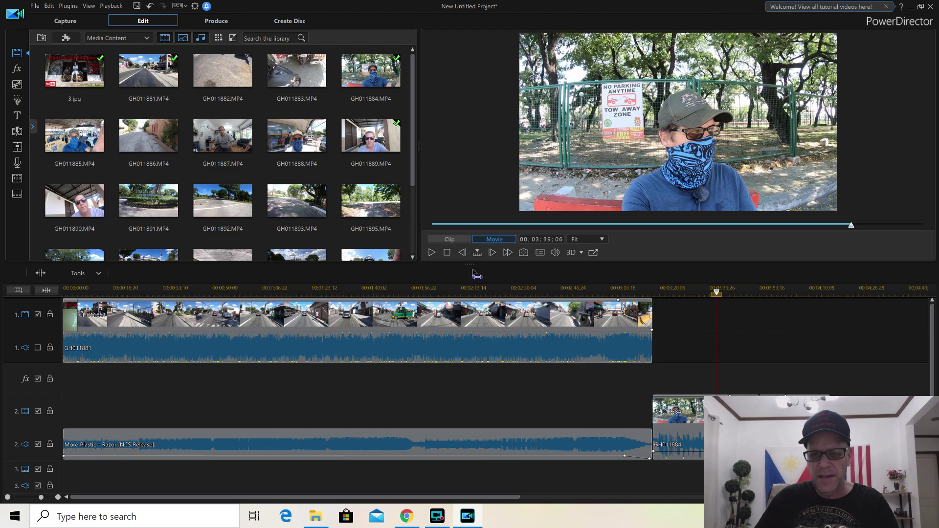
pyautogui.click(434, 252)
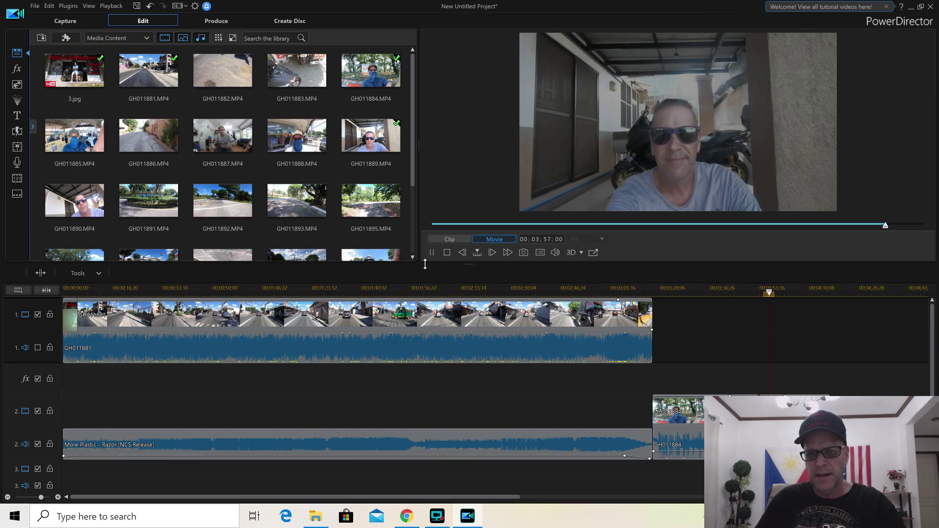
pyautogui.click(436, 251)
# Remove the GH011889 clip from the second track and append the GH011885 clip after GH011884 instead
pyautogui.rightClick(750, 397)
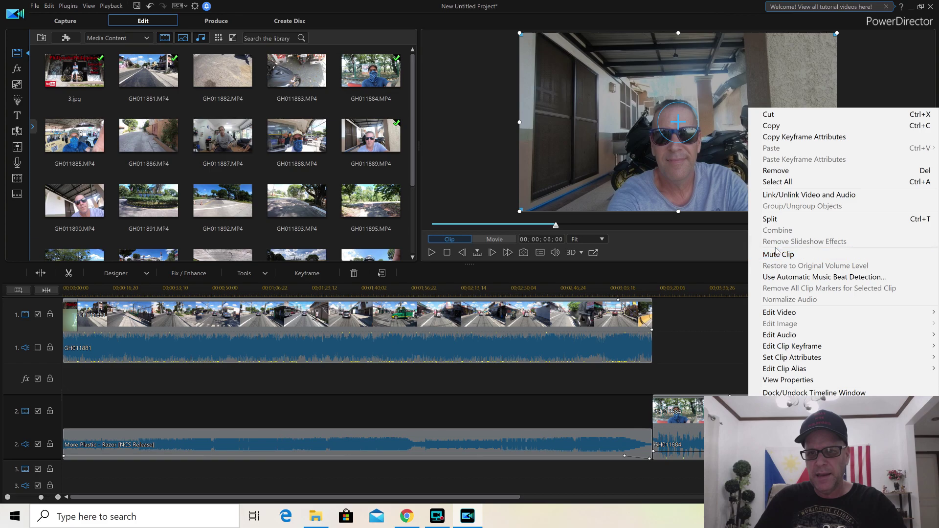
pyautogui.click(801, 171)
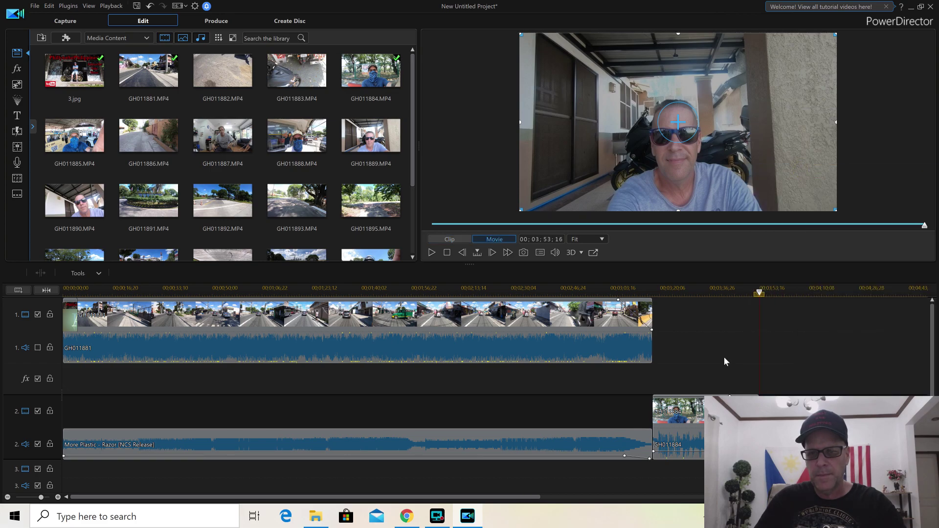
pyautogui.moveTo(708, 413); pyautogui.dragTo(708, 342)
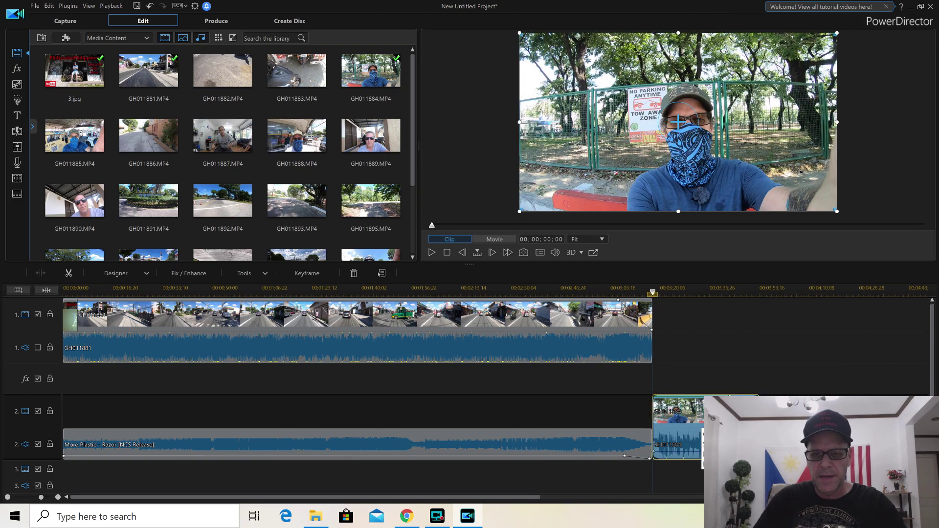
pyautogui.click(691, 316)
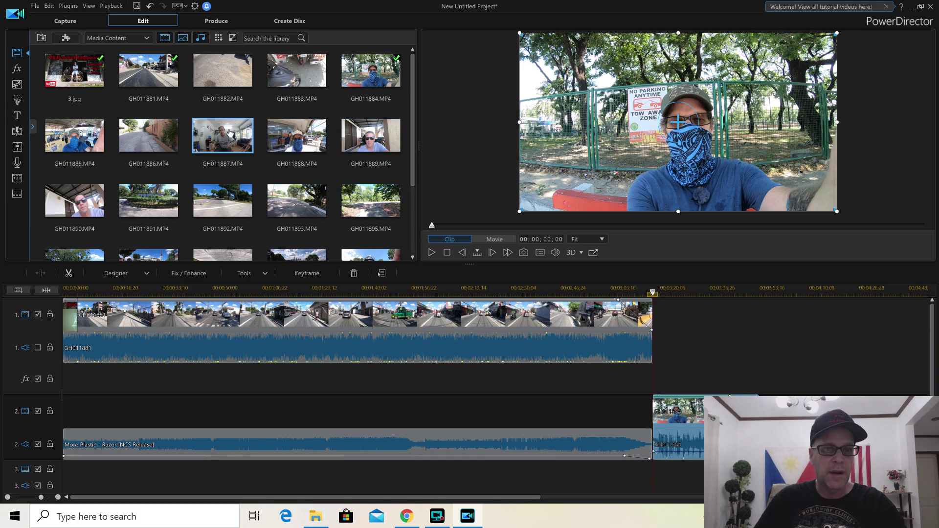
pyautogui.moveTo(71, 135); pyautogui.dragTo(765, 413)
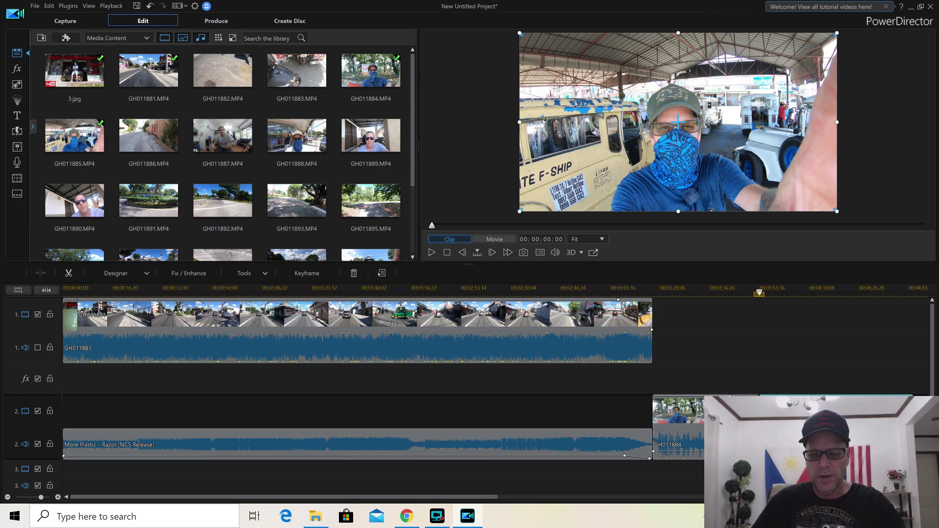
# Remove the GH011884 clip with the Remove, Fill Gap, and Move All Clips option, and undo the removal
pyautogui.rightClick(710, 413)
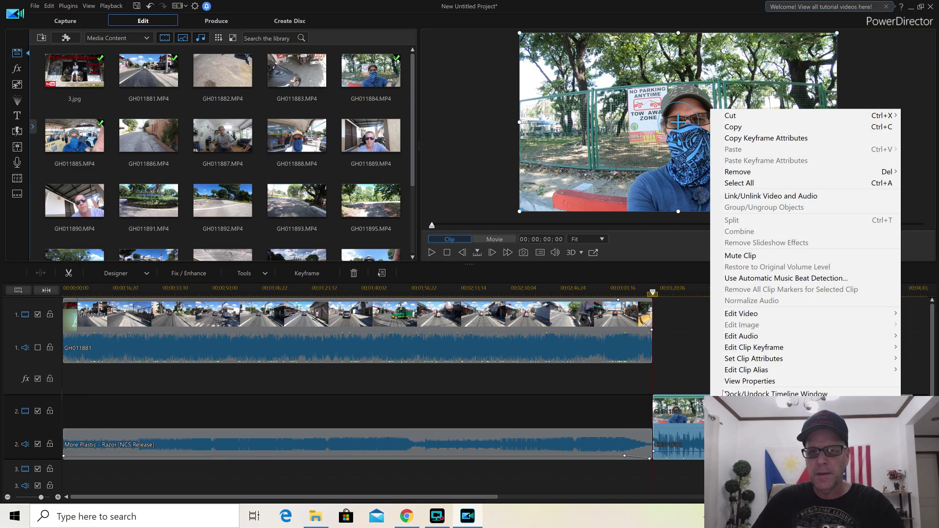
pyautogui.moveTo(737, 172)
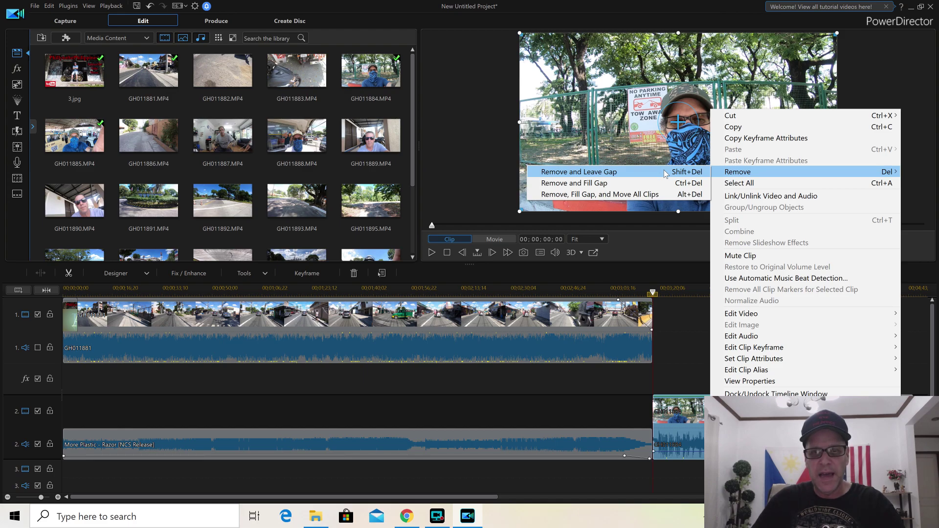
pyautogui.click(615, 194)
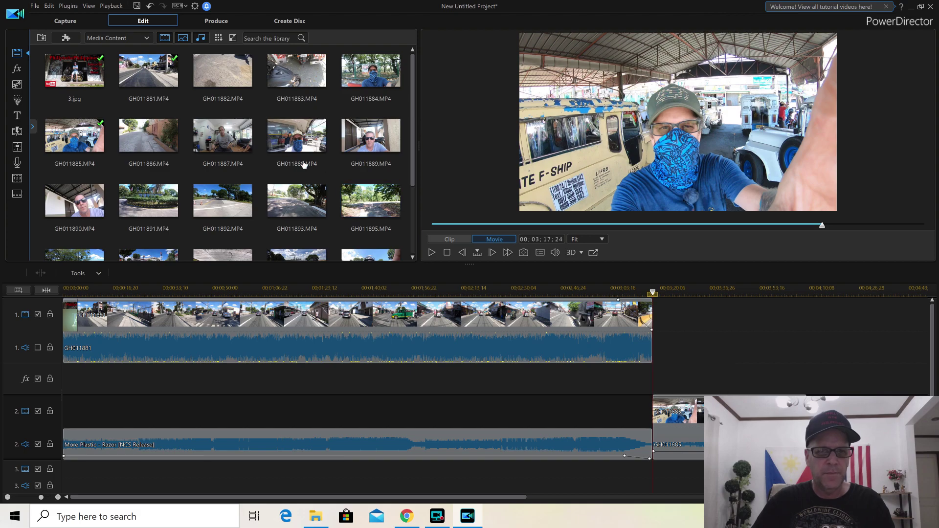
pyautogui.click(151, 7)
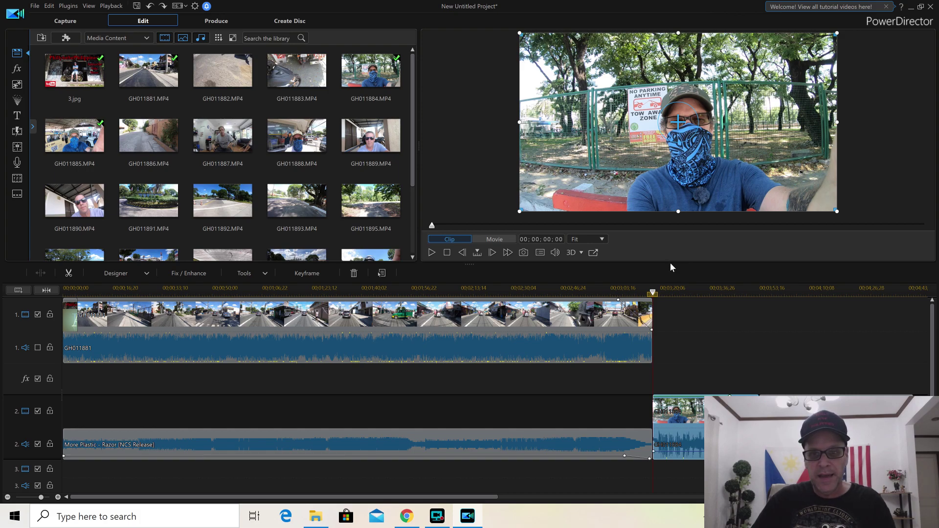
# Enlarge the preview area and minimize the editor window to show the desktop
pyautogui.moveTo(670, 263); pyautogui.dragTo(671, 435)
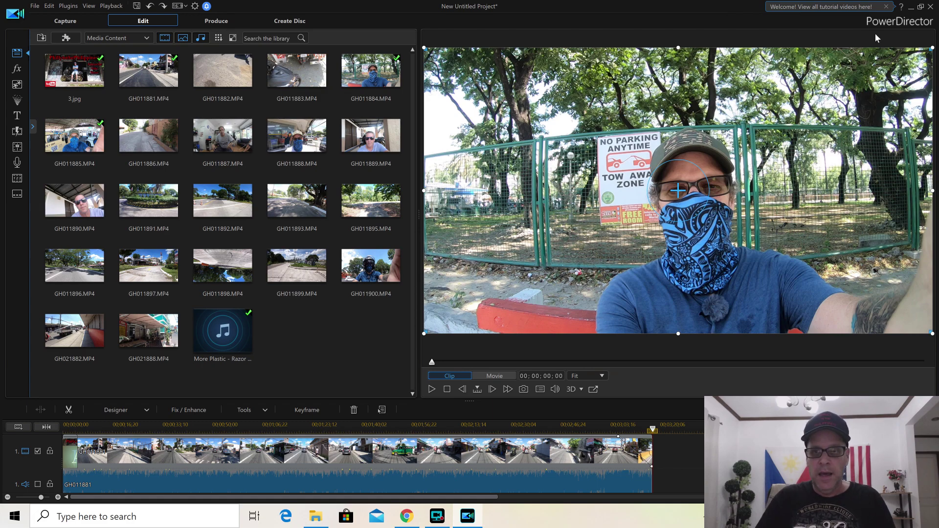
pyautogui.click(909, 7)
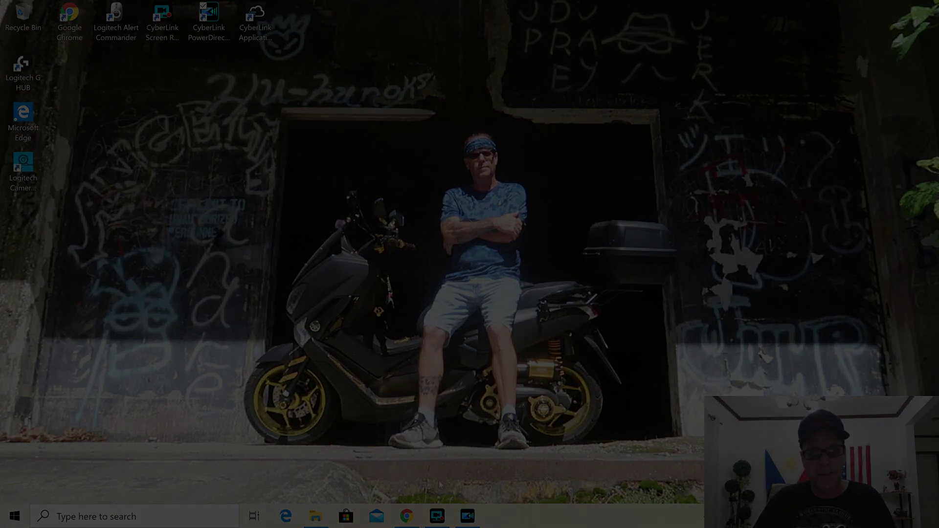
pyautogui.moveTo(438, 516)
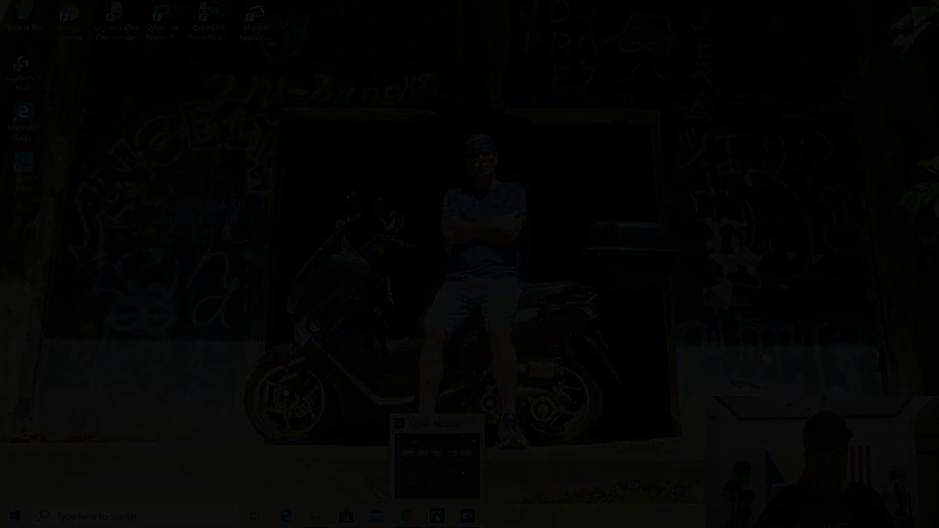